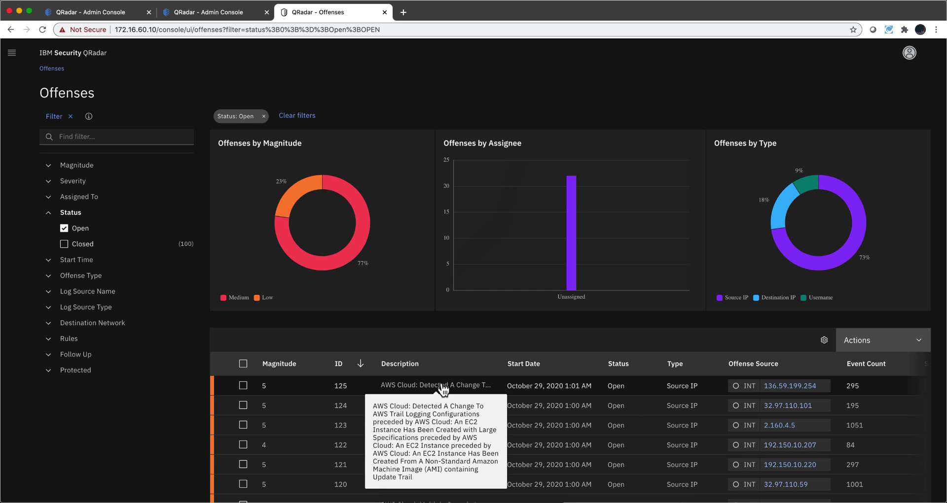
- Open offense 125 and list its 295 events
click(299, 387)
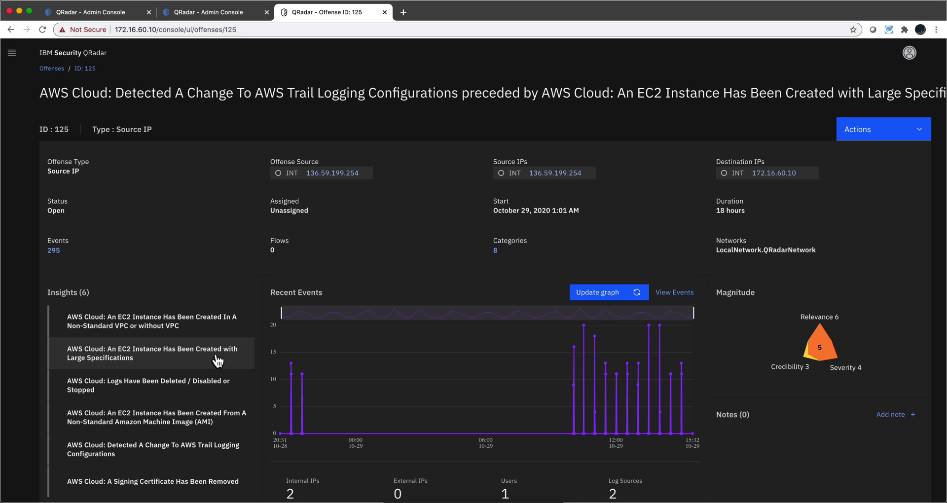
scroll(217, 358, down, 2)
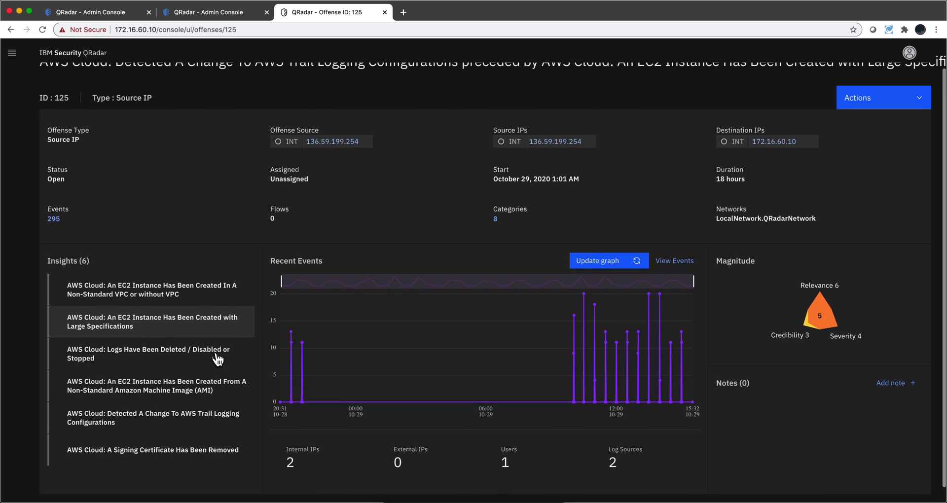
scroll(217, 359, up, 1)
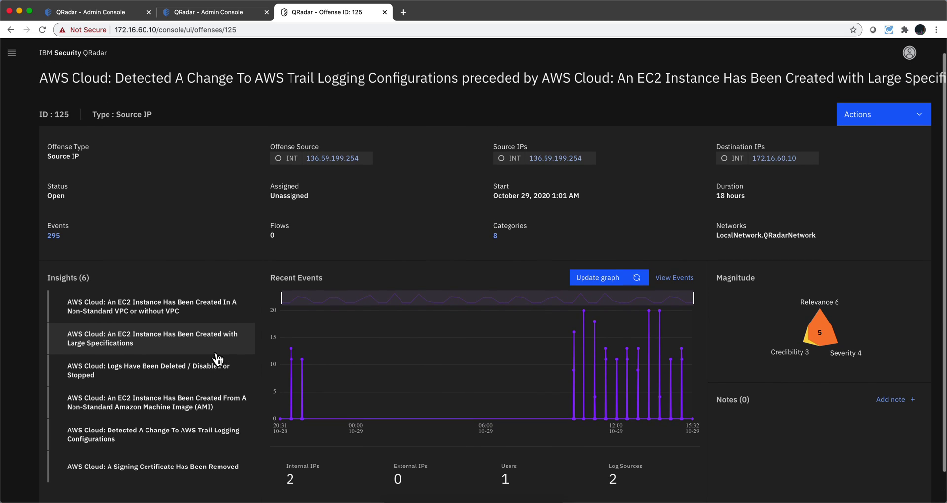
click(53, 238)
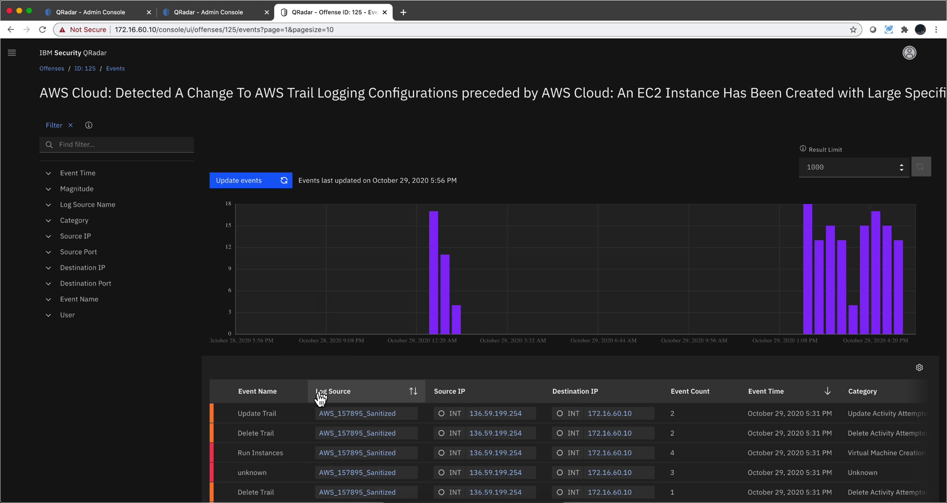
- Show the Run Instances event's full payload and select all of its UTF JSON text
click(275, 453)
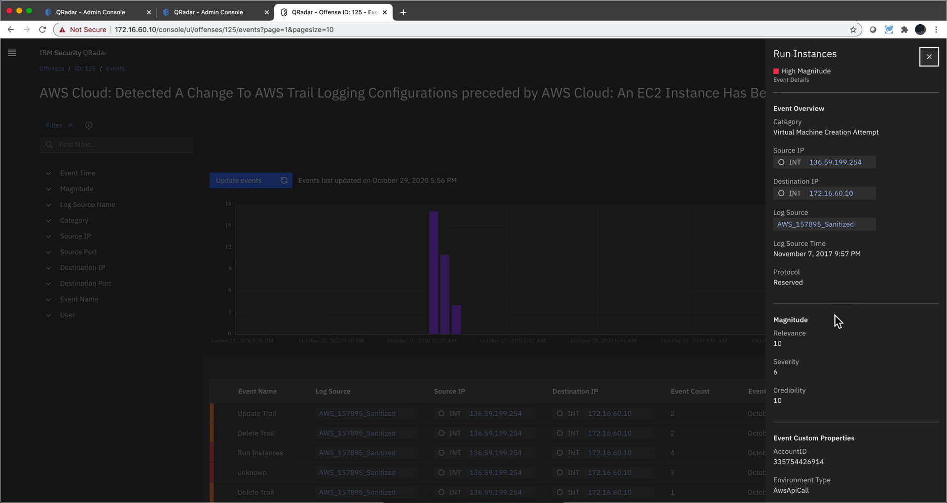
scroll(840, 307, down, 10)
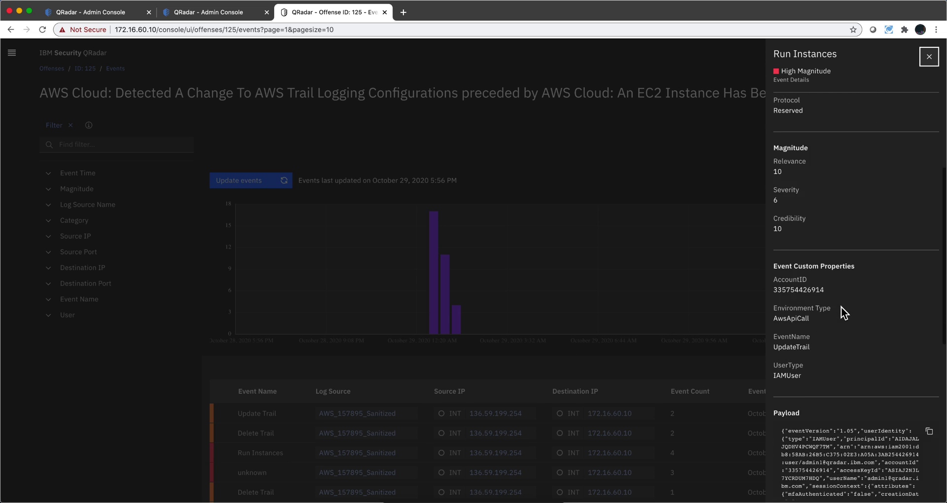
scroll(841, 306, down, 1)
click(803, 340)
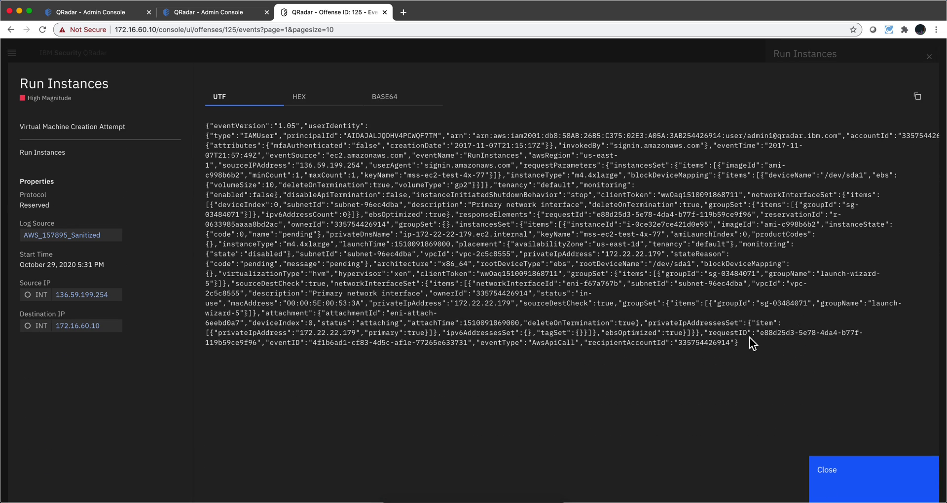
drag(746, 343, 193, 123)
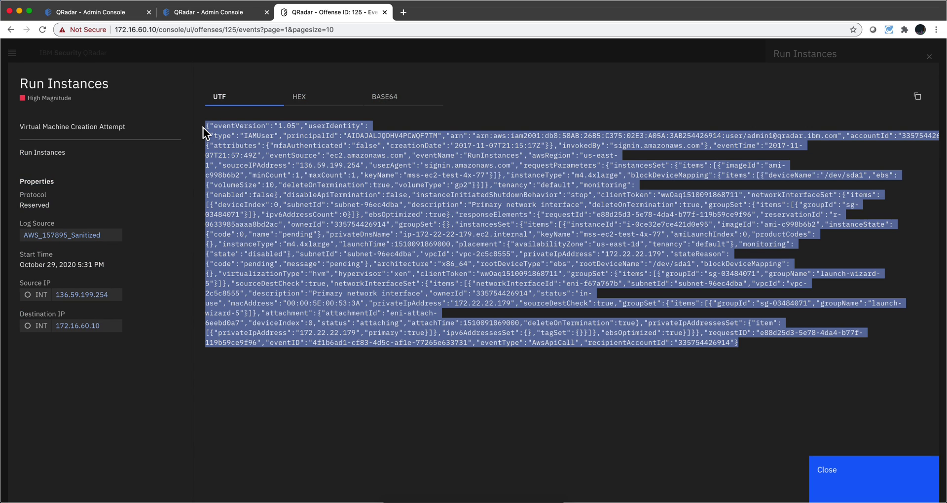
- From the Admin console, launch the DSM Editor with Amazon AWS CloudTrail as the log source type
click(205, 12)
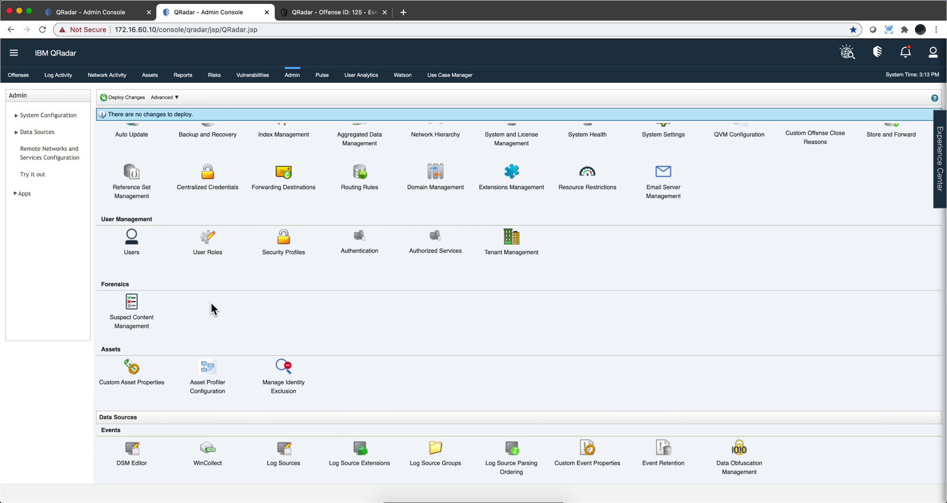
scroll(183, 290, down, 2)
scroll(184, 290, down, 4)
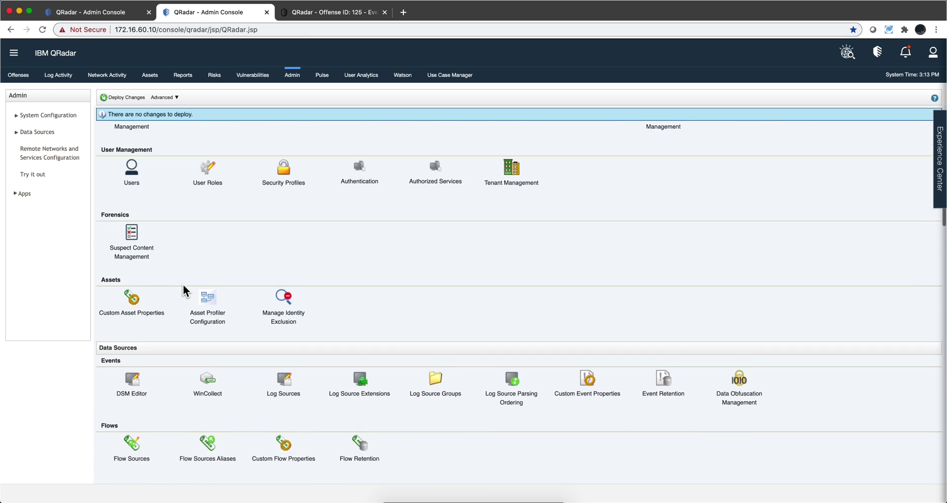
click(132, 344)
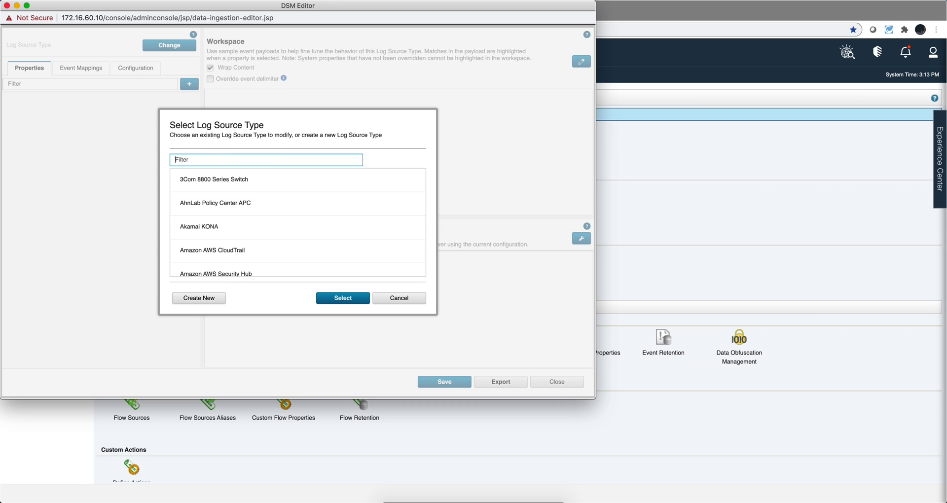
text(aws)
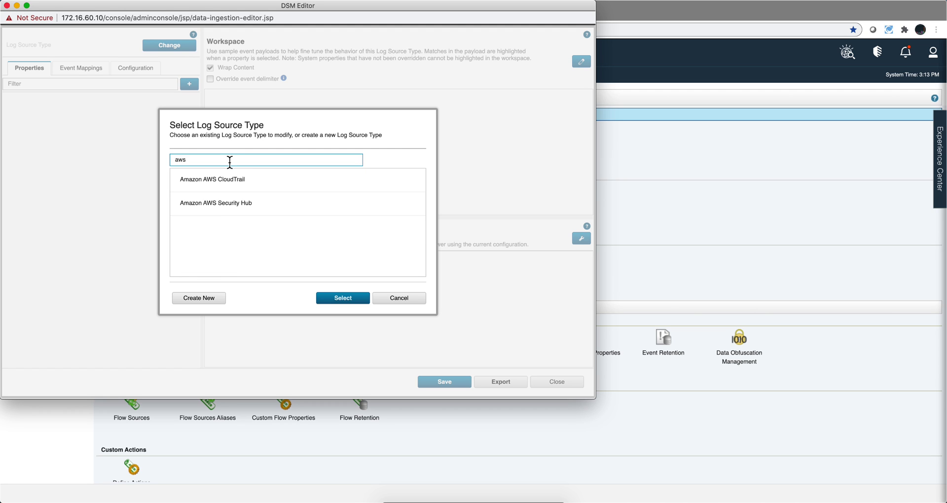
click(232, 185)
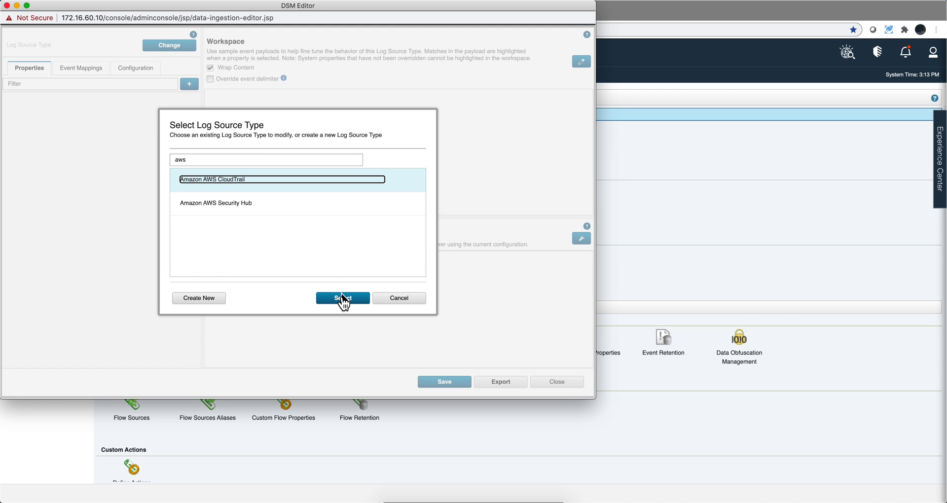
click(343, 298)
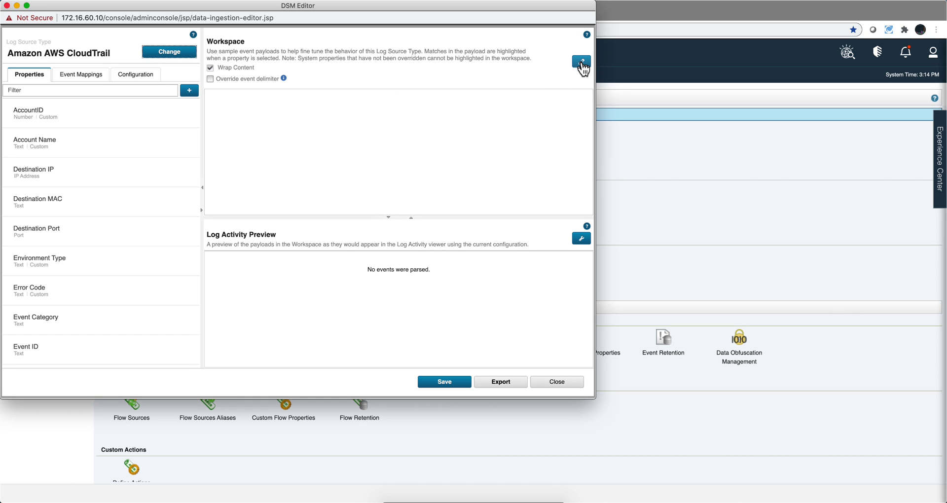
- Paste the Run Instances payload into the DSM Editor workspace and apply it as the sample event
click(581, 63)
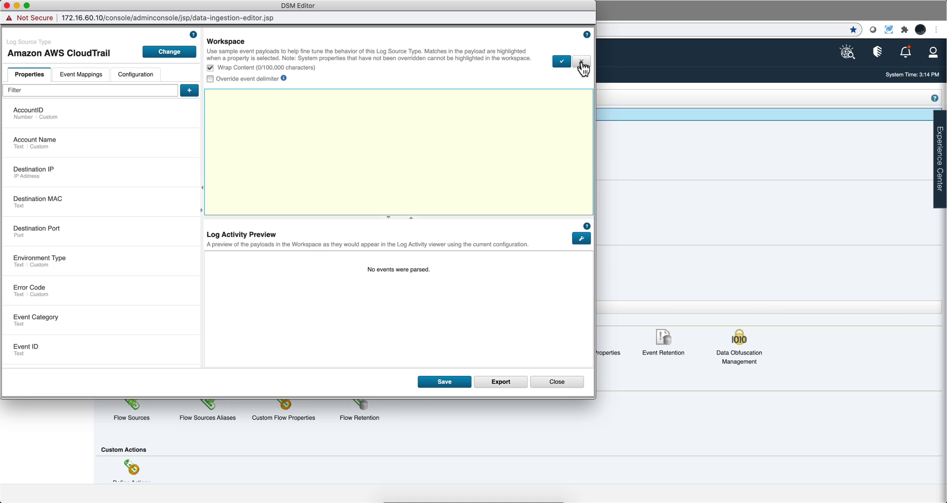
click(330, 134)
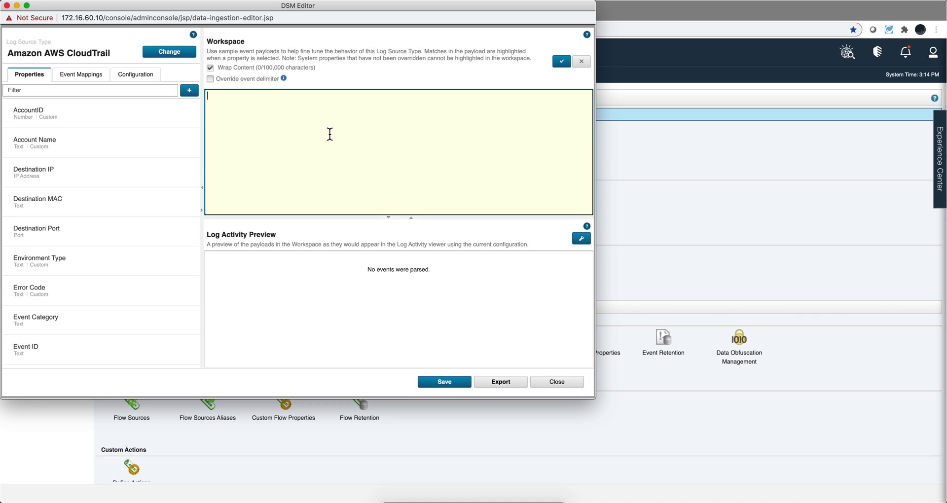
key(super+v)
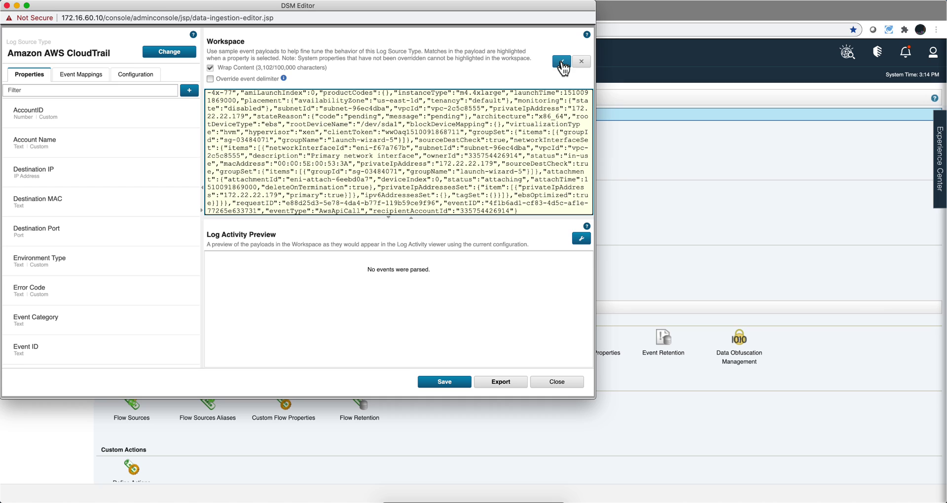
click(562, 63)
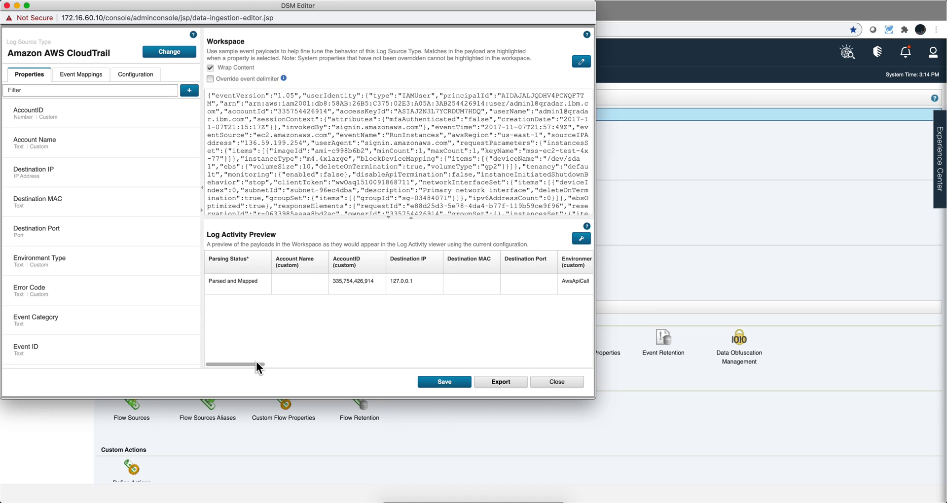
scroll(354, 344, right, 1)
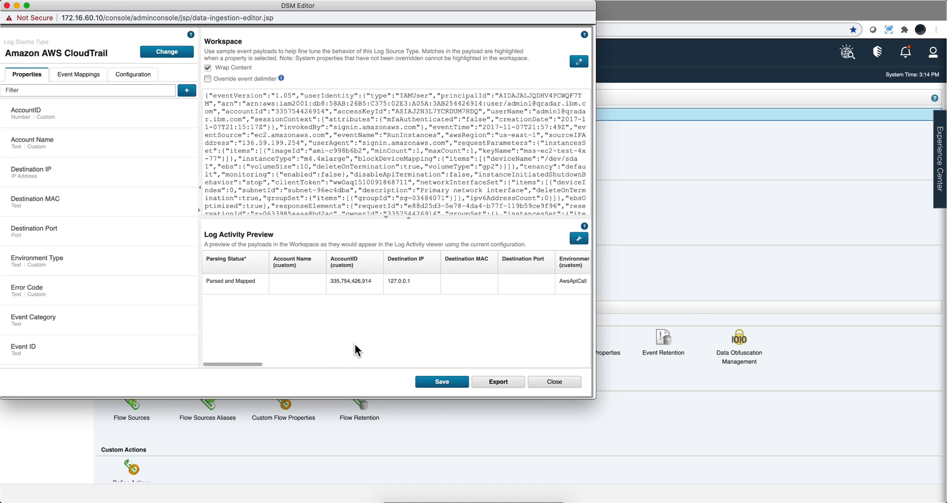
scroll(352, 343, left, 1)
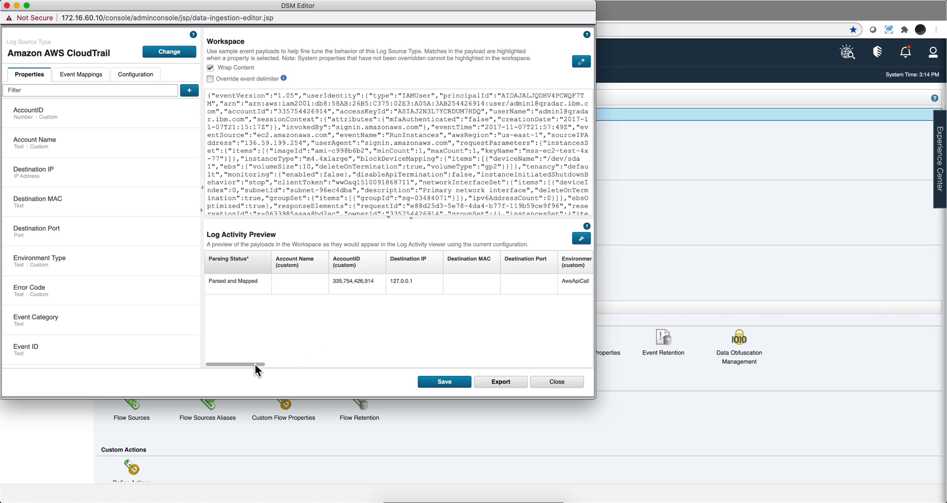
drag(248, 367, 169, 350)
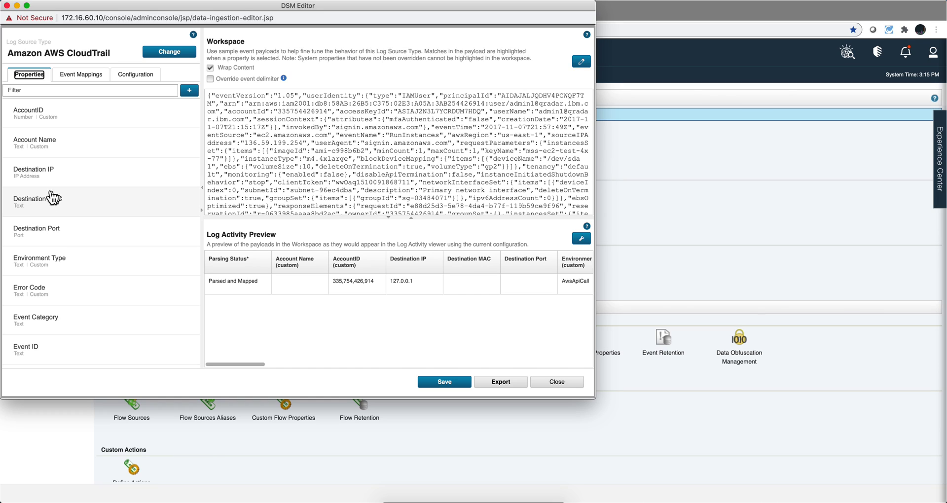
- Review the AccountID property's two regex expressions and their matches in the payload
click(41, 118)
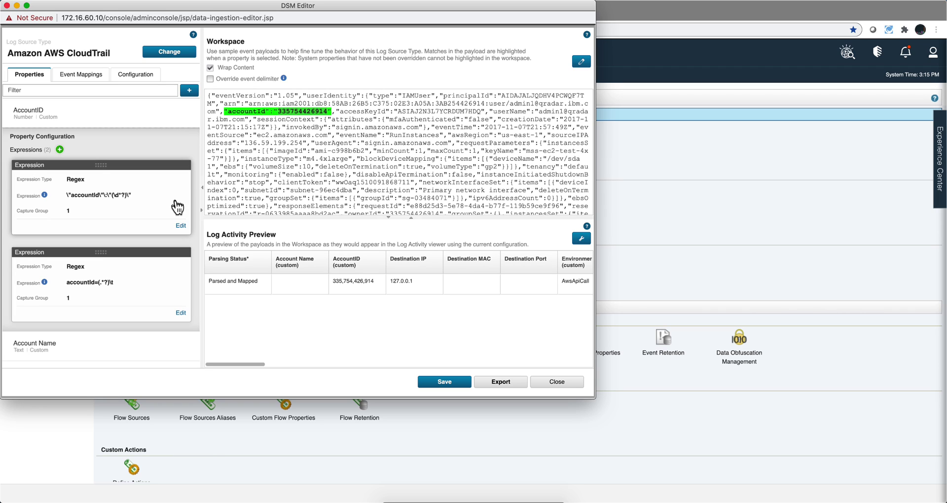
click(143, 289)
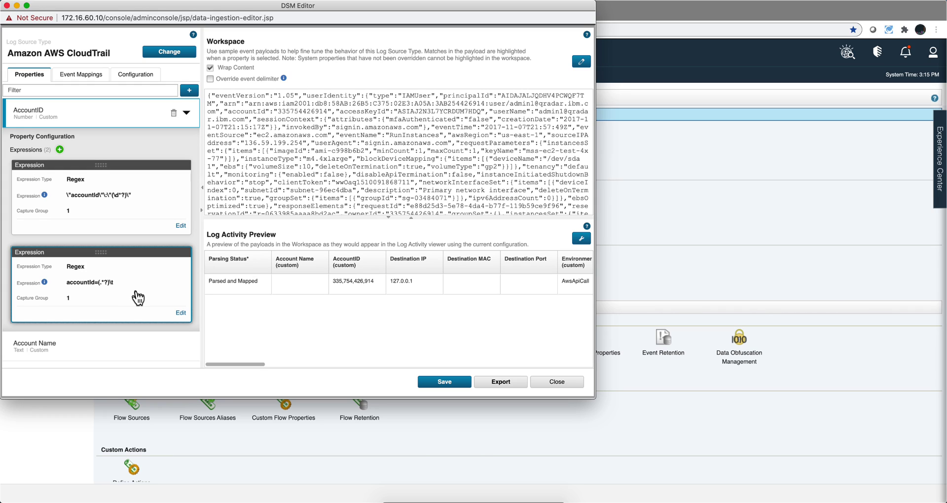
click(139, 219)
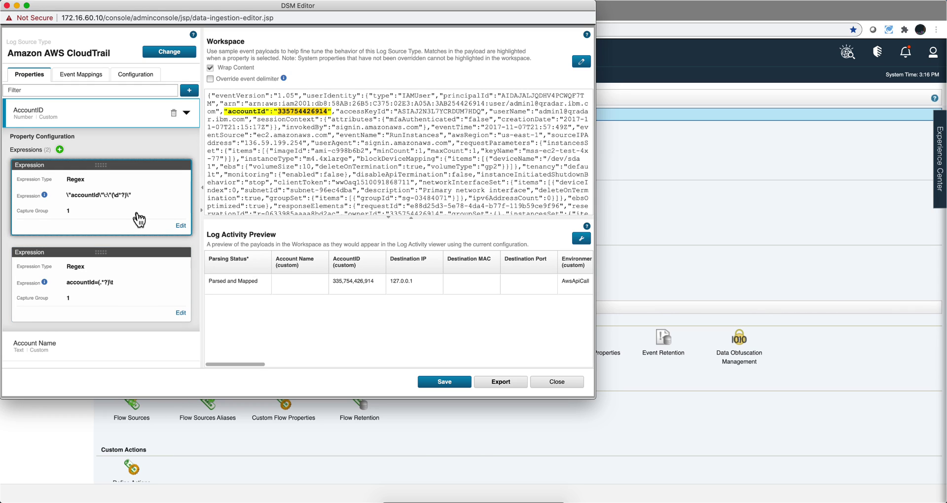
click(136, 215)
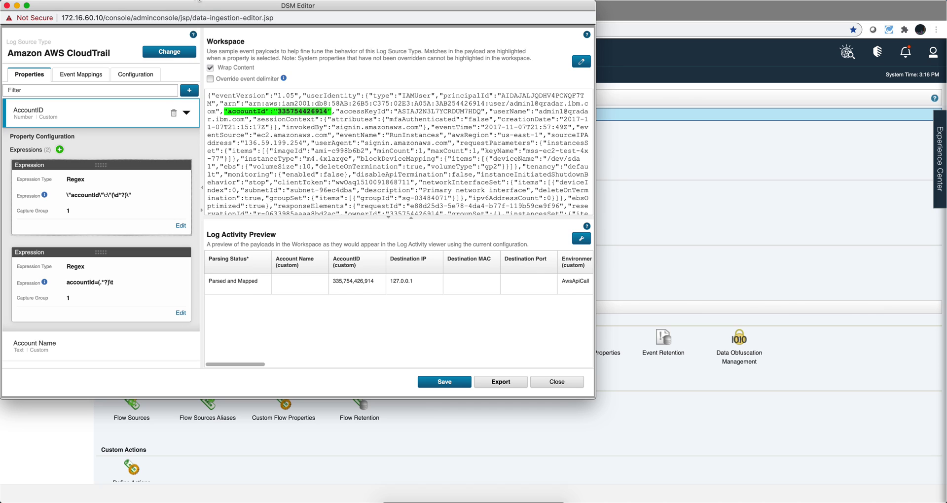
- Move the DSM Editor aside and open IBM X-Force Exchange in a new tab
drag(196, 4, 326, 104)
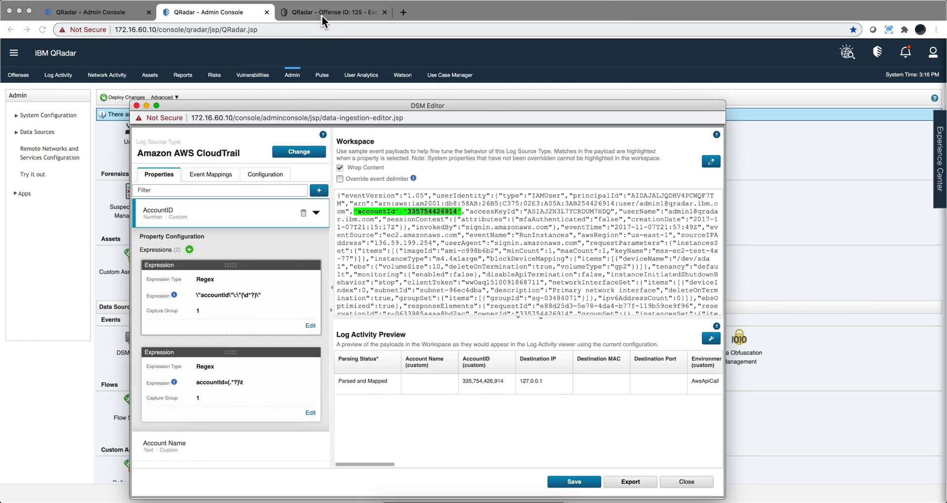
click(403, 12)
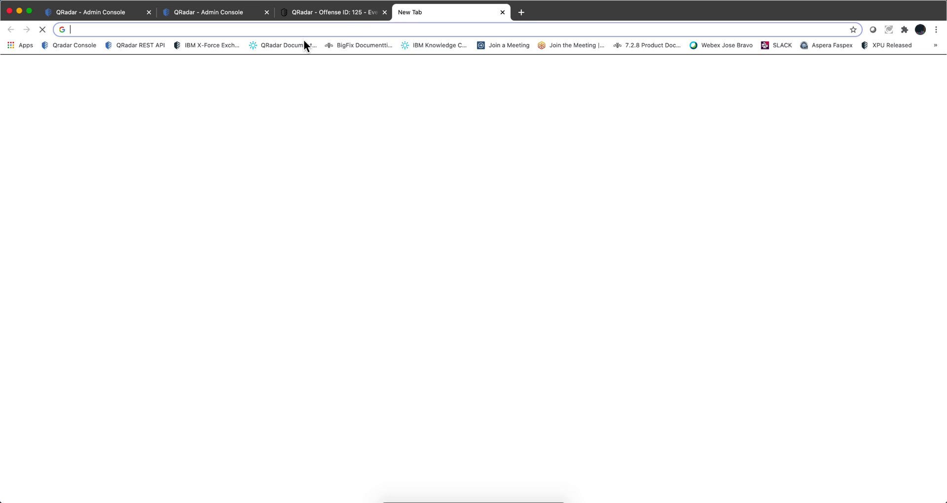
click(206, 47)
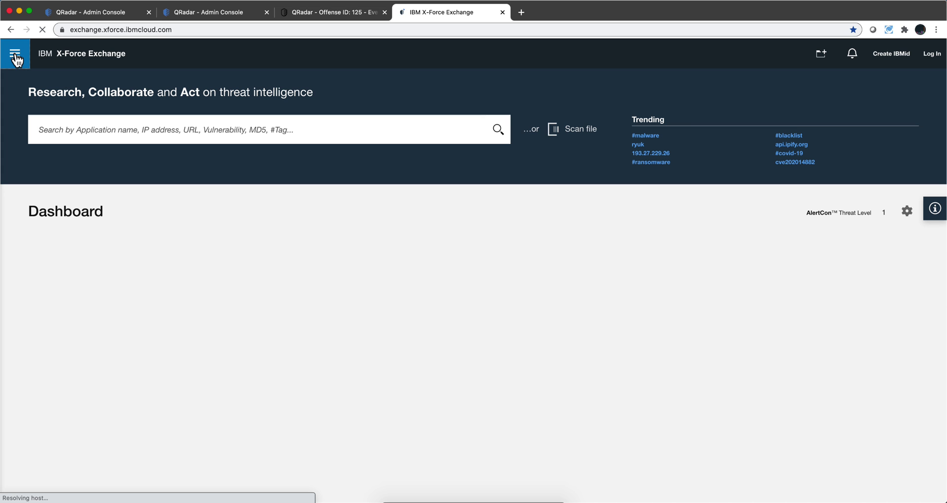
- Search the App Exchange for 'aws' apps, filtered to the QRadar brand
click(15, 58)
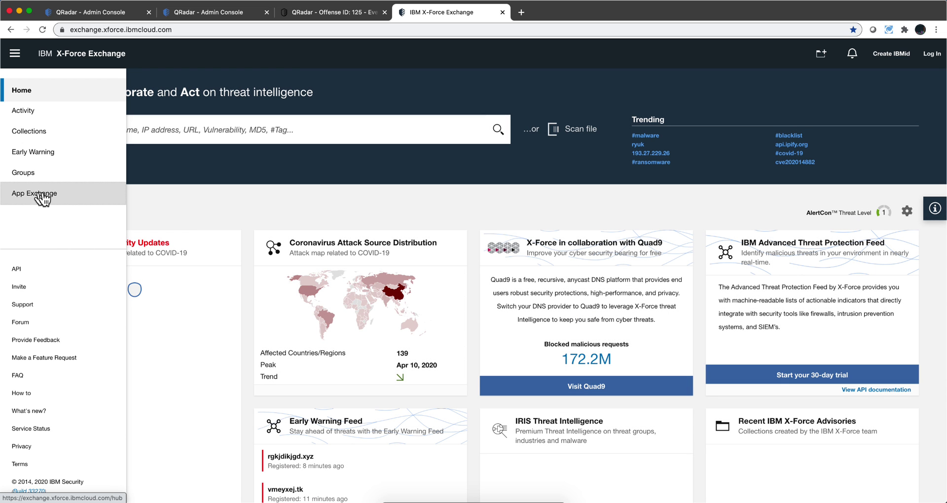
click(56, 194)
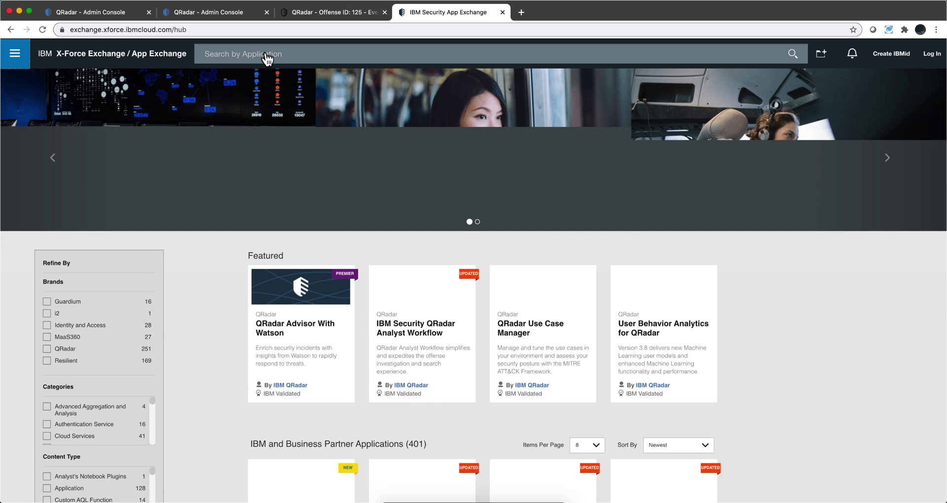
click(48, 349)
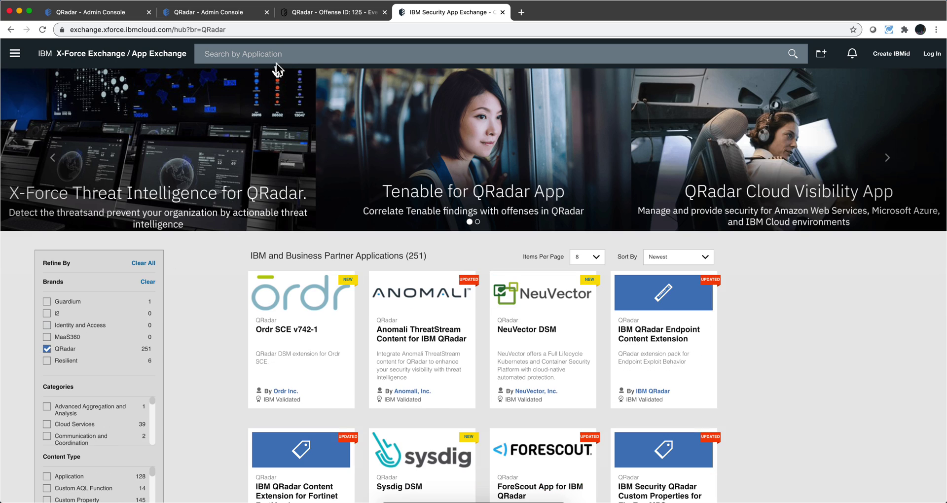
click(268, 55)
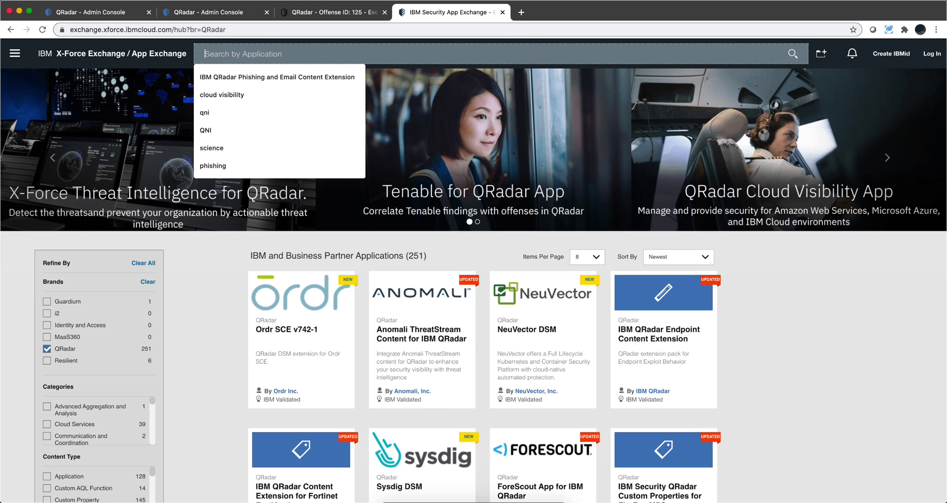
text(aws)
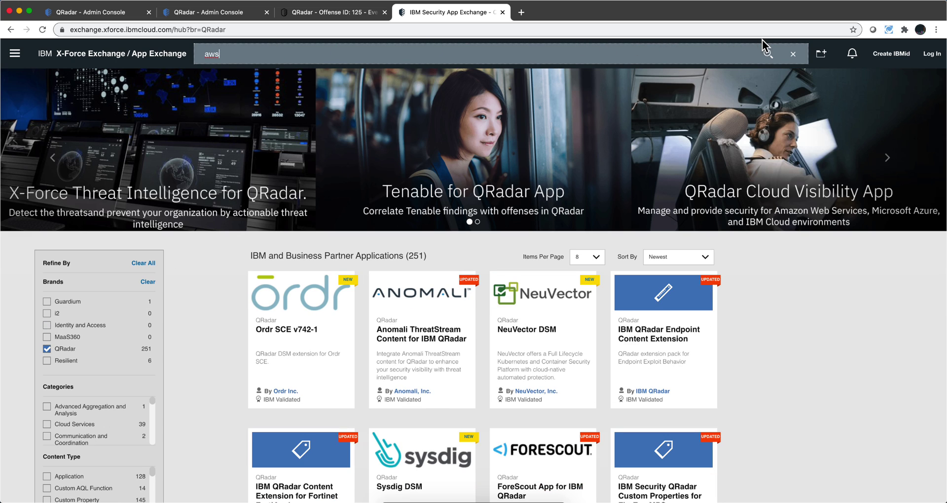
click(768, 54)
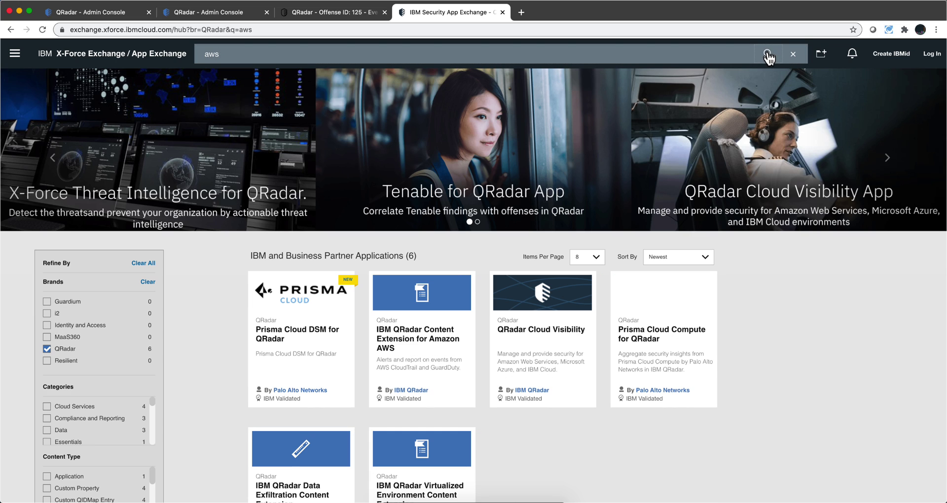
- Review the IBM QRadar Content Extension for Amazon AWS, then close the X-Force tab
click(418, 363)
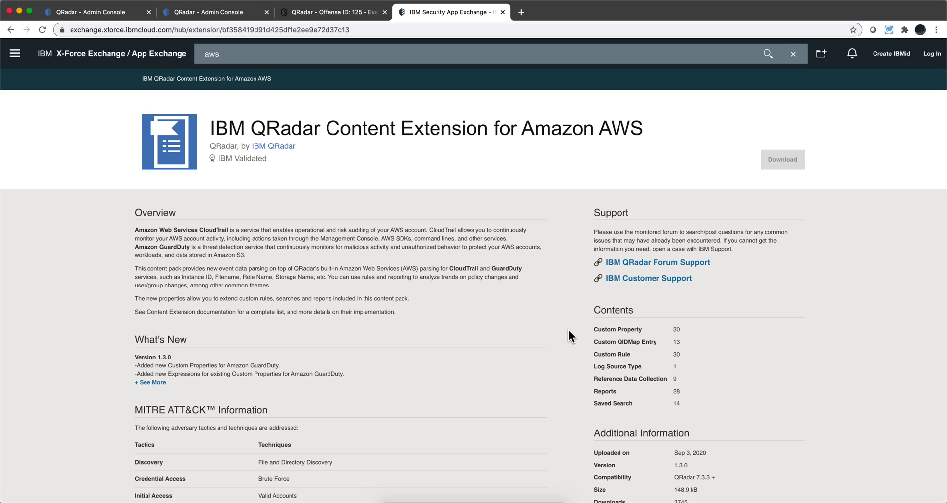
scroll(556, 329, down, 5)
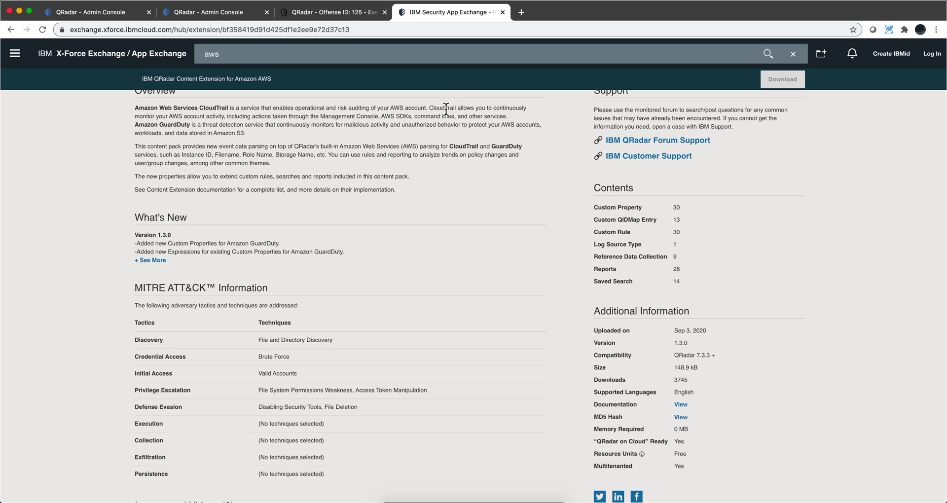
click(502, 12)
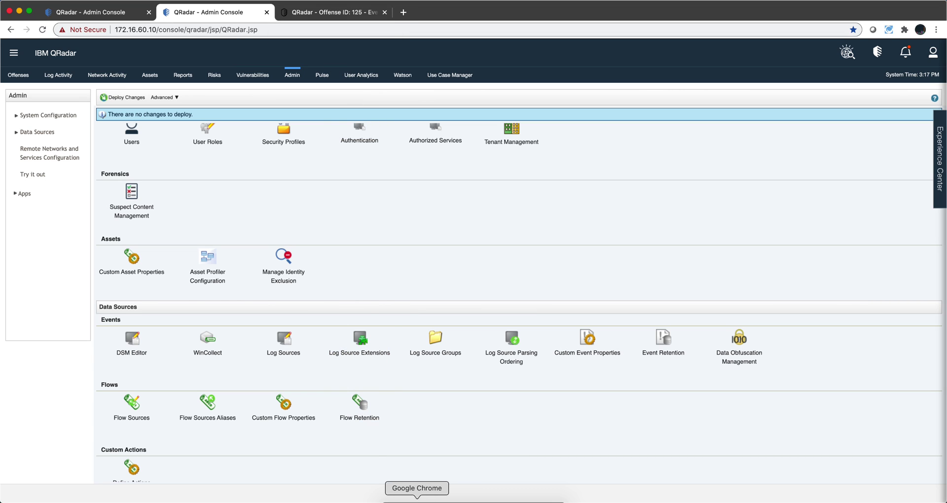
- Bring the DSM Editor back and show where the first AccountID expression matches
right_click(417, 499)
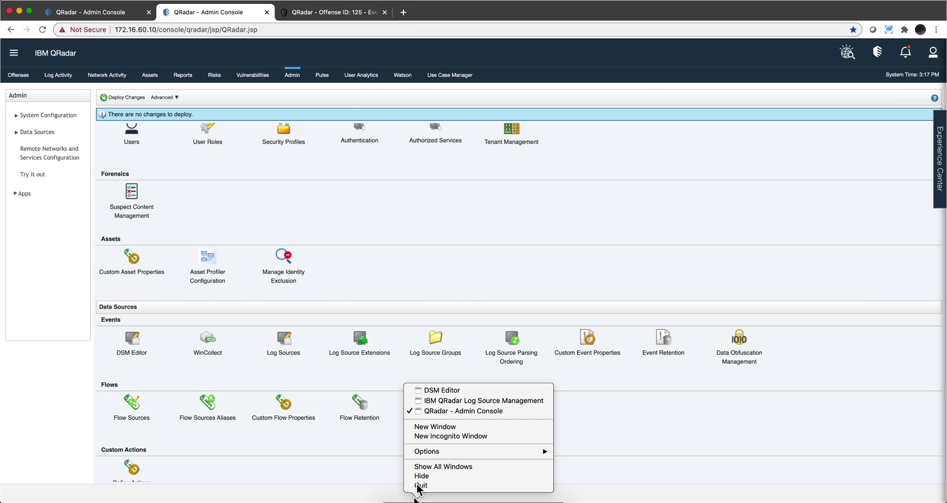
click(434, 388)
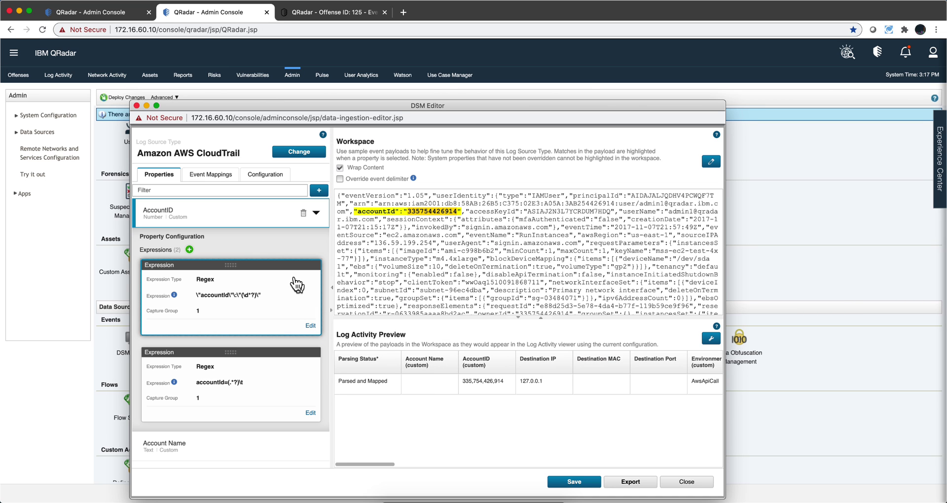
scroll(239, 246, down, 3)
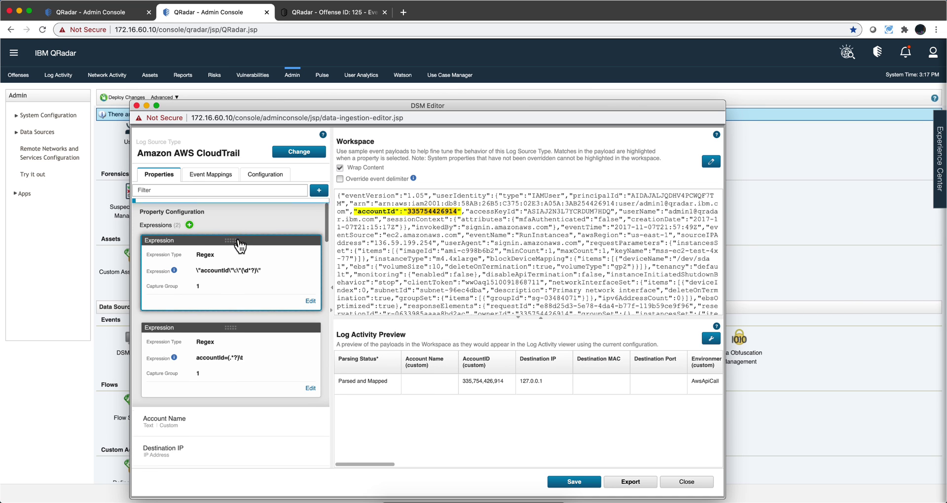
scroll(240, 245, down, 6)
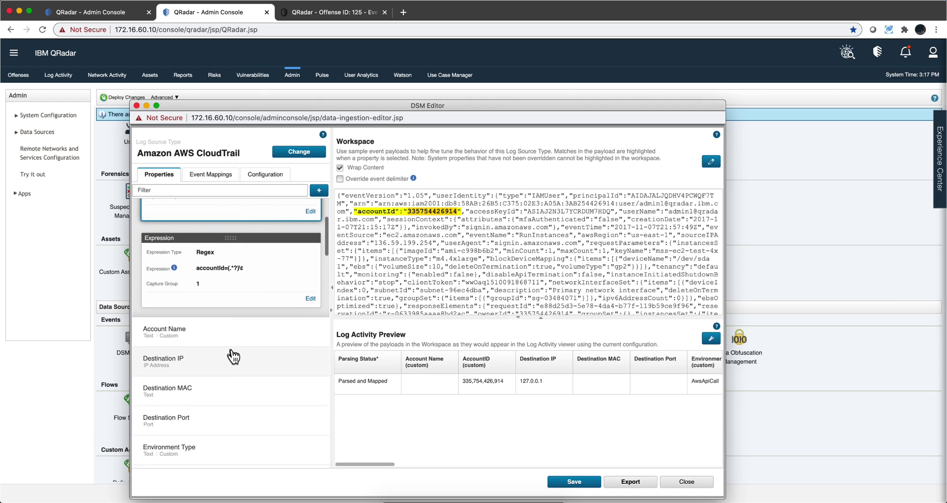
scroll(233, 356, down, 15)
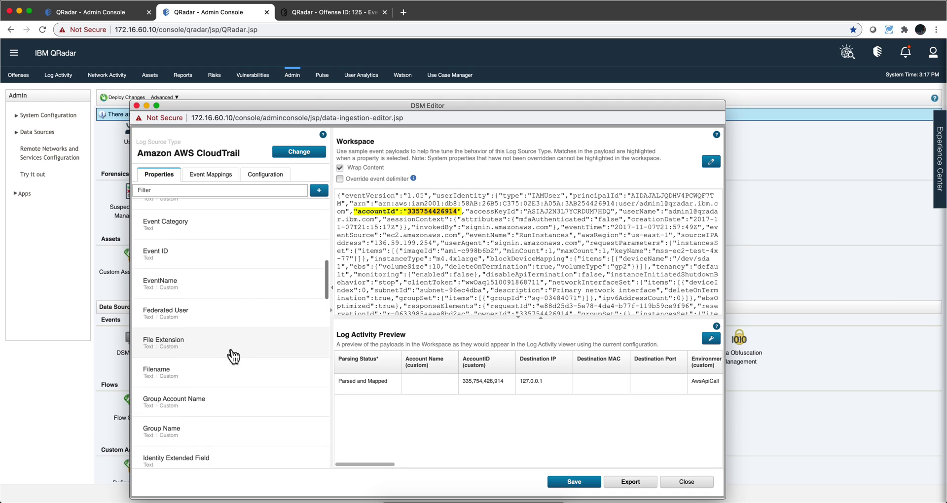
scroll(233, 356, up, 20)
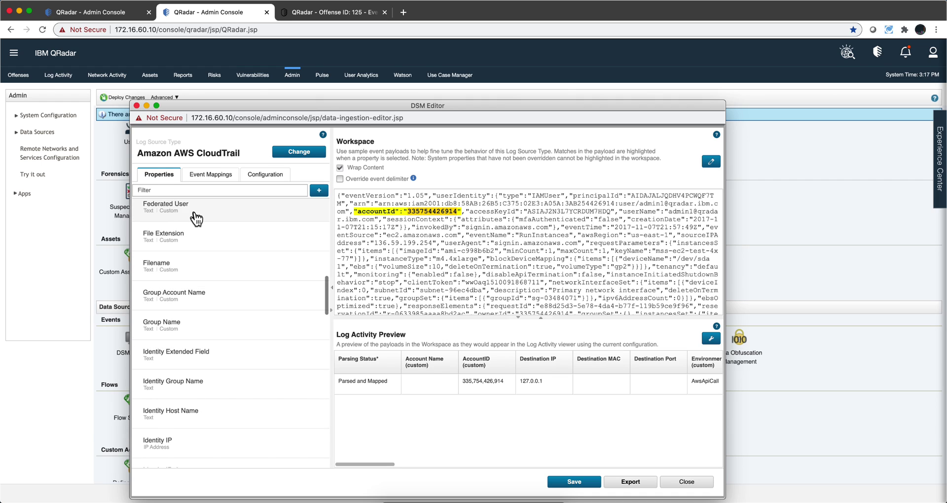
click(178, 216)
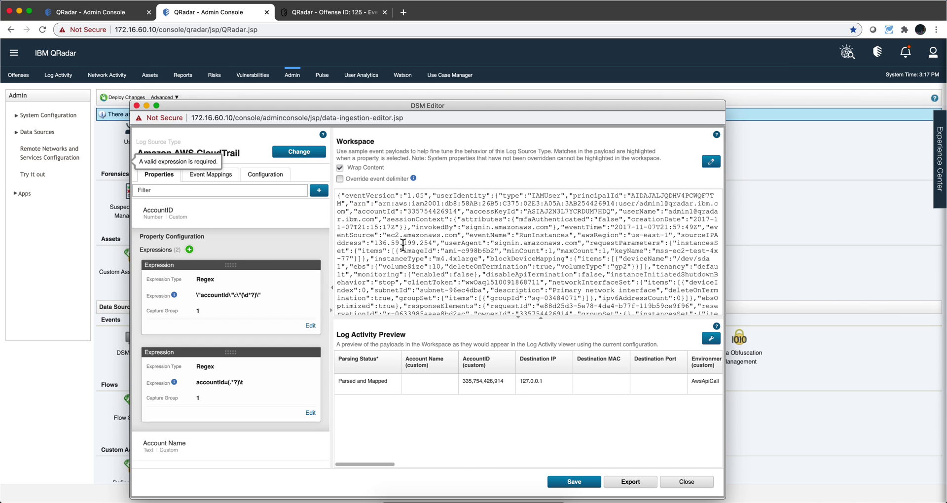
scroll(251, 301, down, 2)
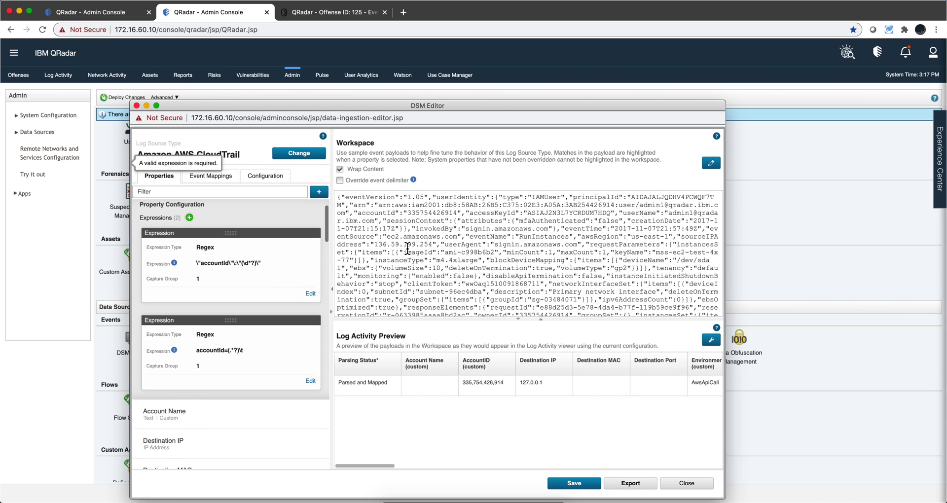
click(275, 279)
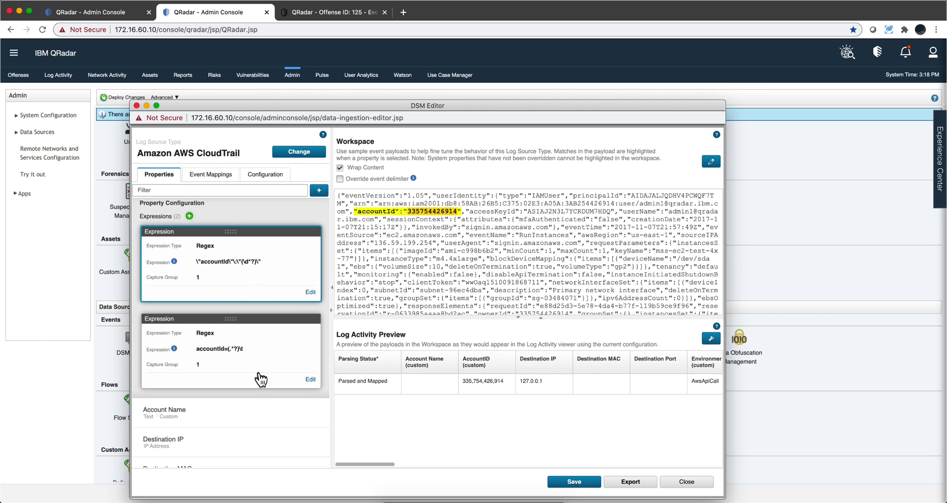
- Select both eventType expressions to highlight the AwsApiCall match in the payload
scroll(261, 377, down, 4)
scroll(259, 379, down, 7)
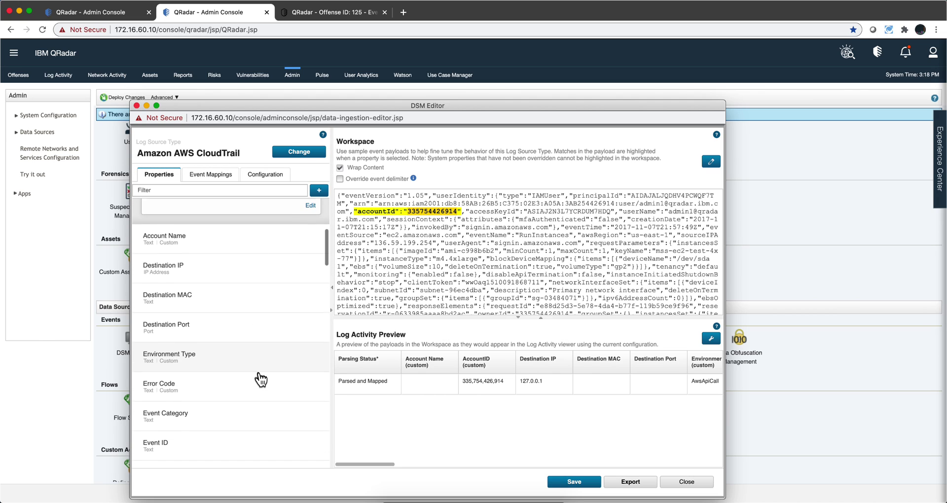
scroll(196, 371, up, 13)
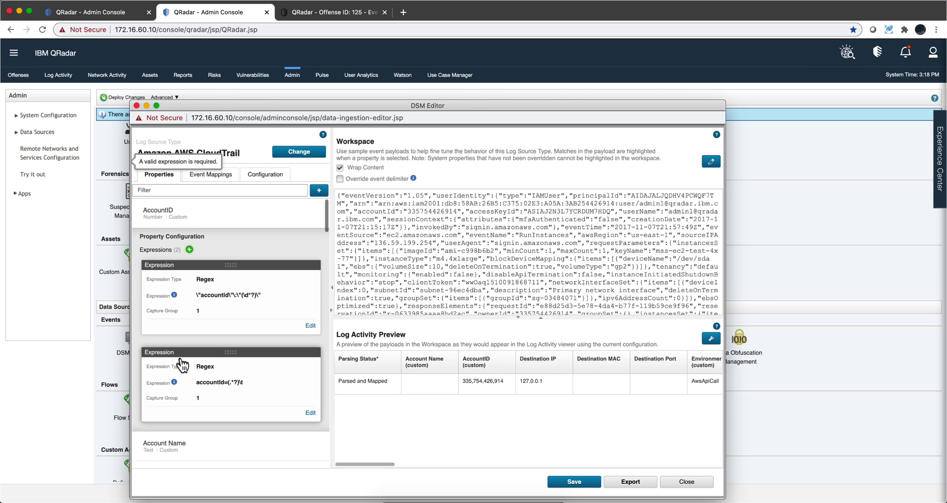
scroll(192, 374, down, 10)
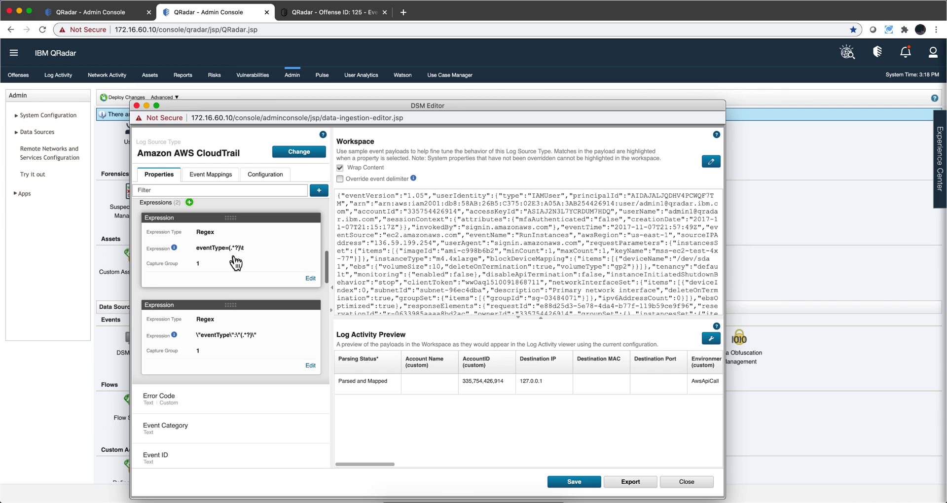
click(236, 263)
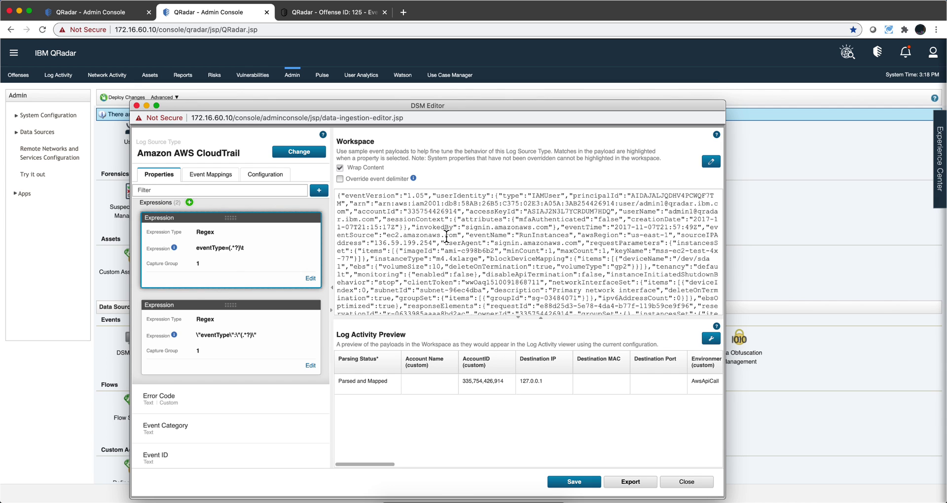
scroll(446, 237, down, 3)
scroll(446, 237, down, 5)
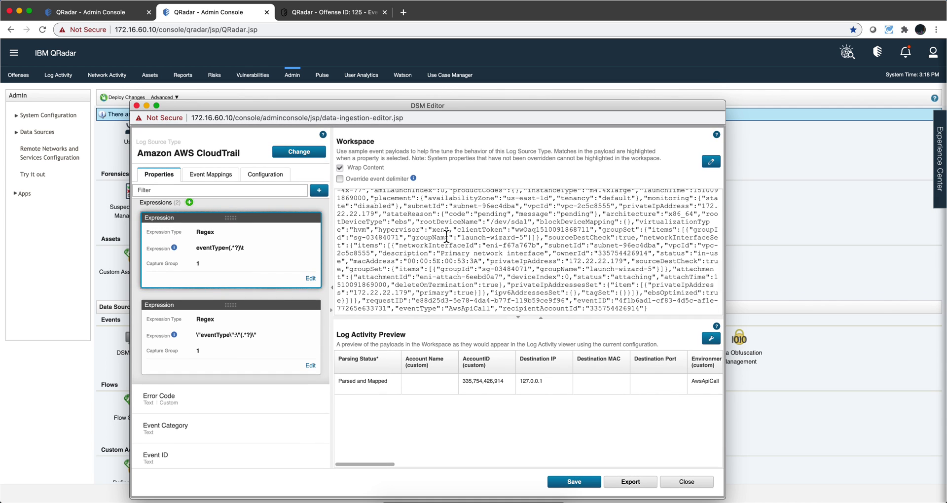
click(240, 337)
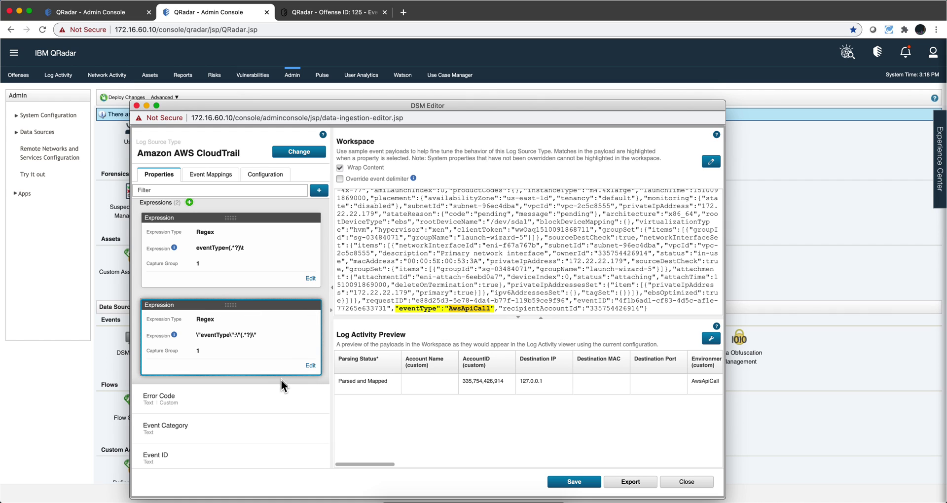
- Select the AccountID property's second regex expression
click(262, 400)
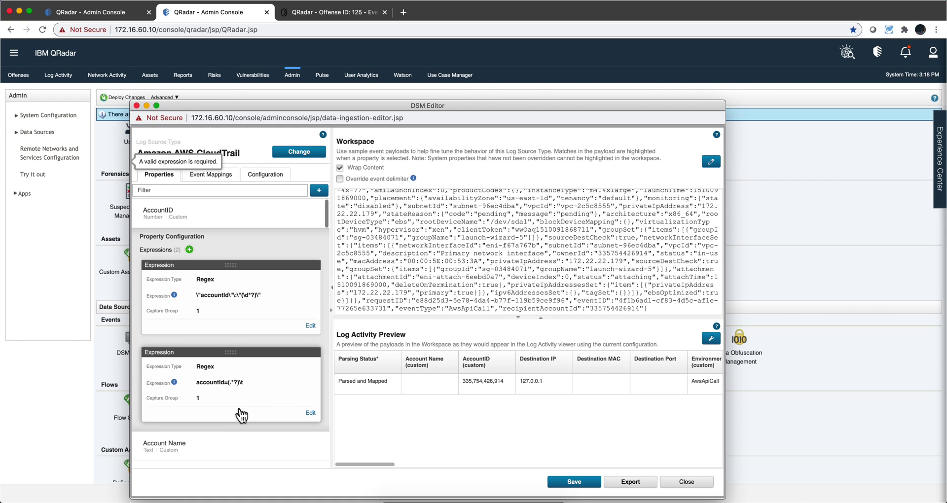
click(260, 397)
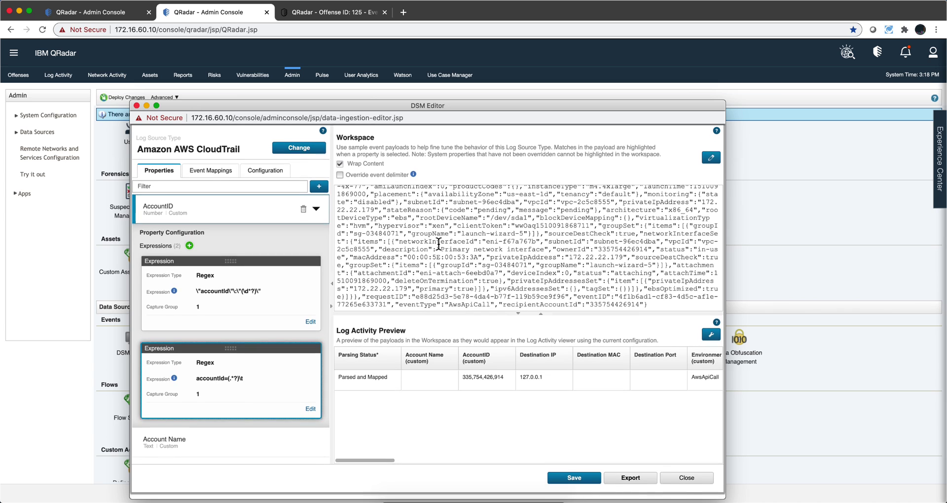
scroll(482, 233, up, 2)
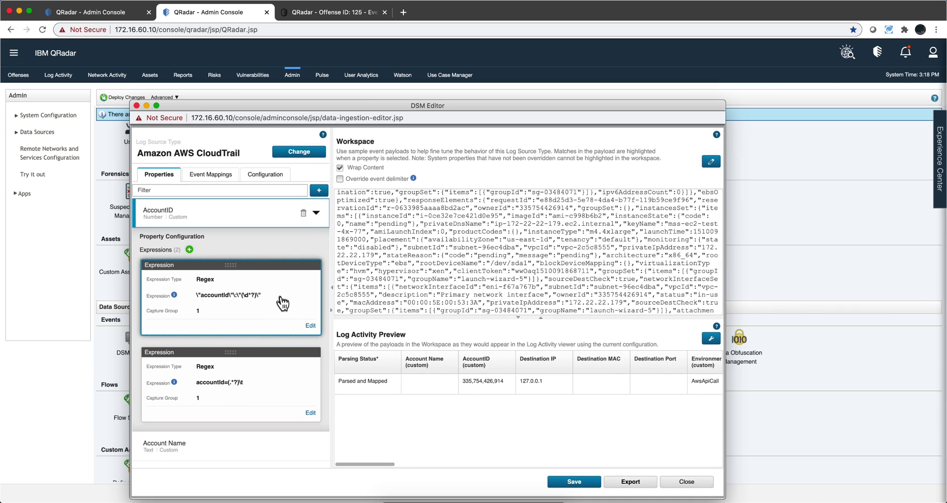
scroll(455, 251, down, 3)
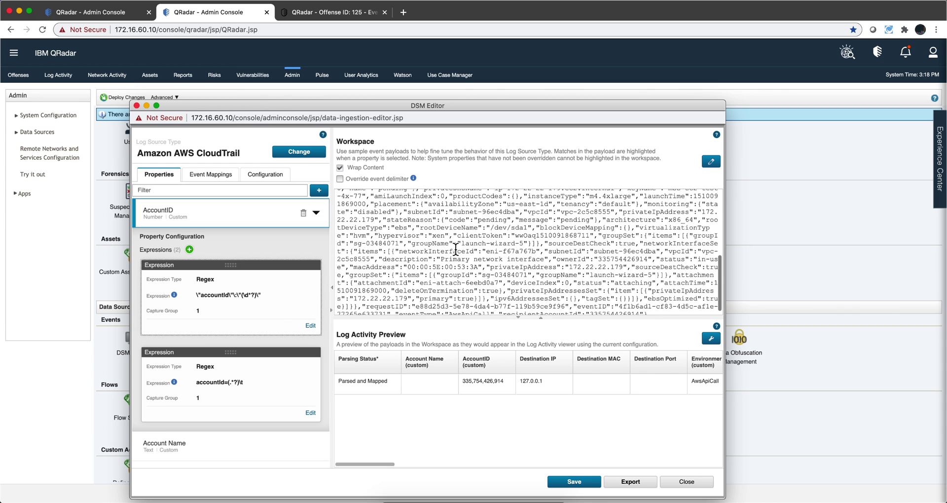
scroll(455, 251, up, 5)
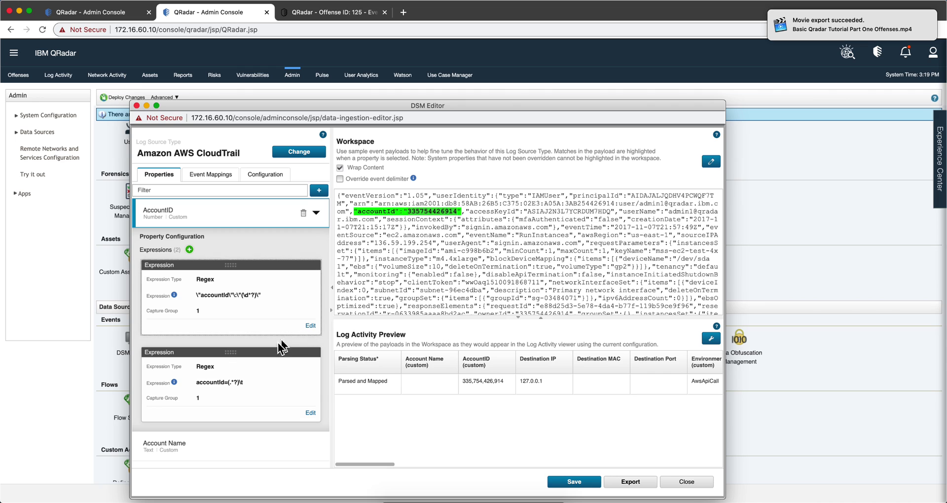
scroll(244, 362, down, 5)
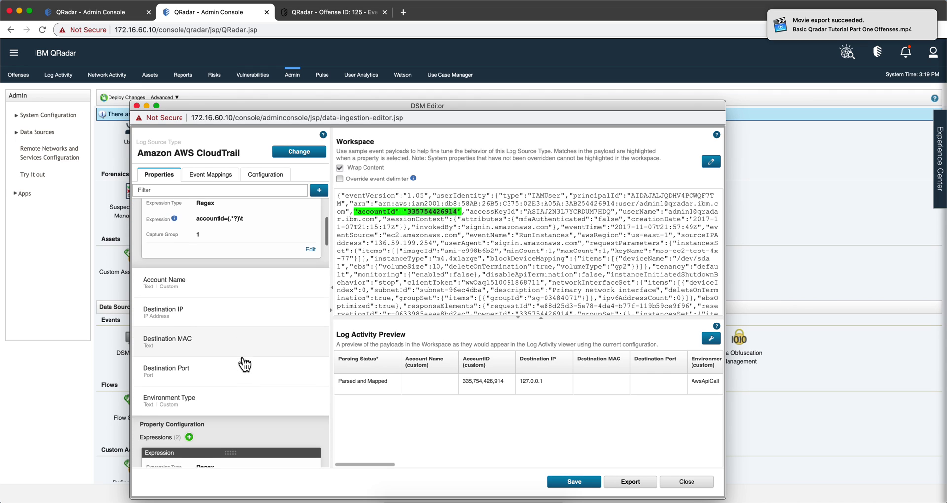
scroll(243, 359, down, 10)
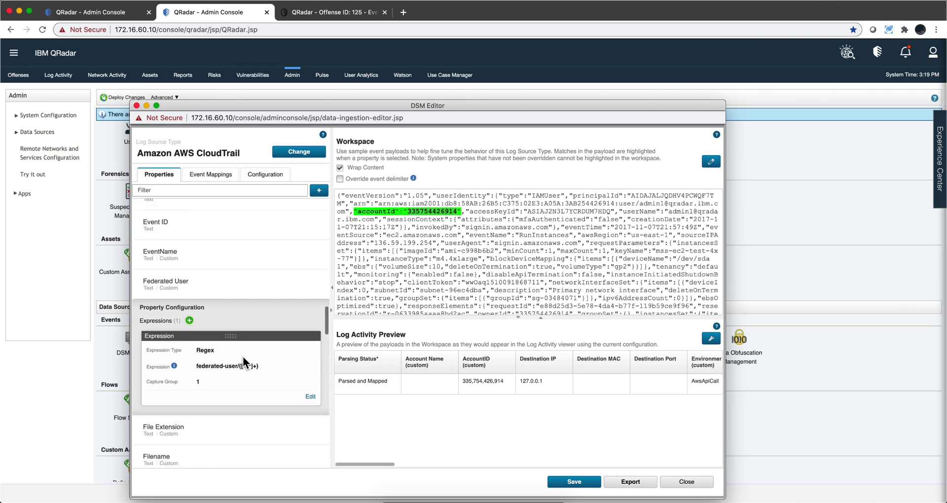
scroll(242, 356, down, 2)
- Show the Federated User property's federated-user/([^"]+) expression using capture group 1
click(249, 328)
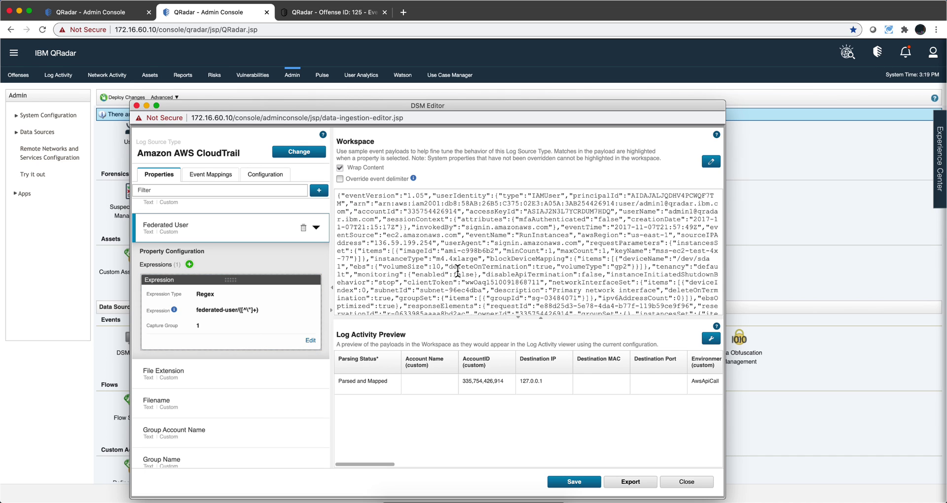
click(286, 315)
scroll(458, 245, down, 10)
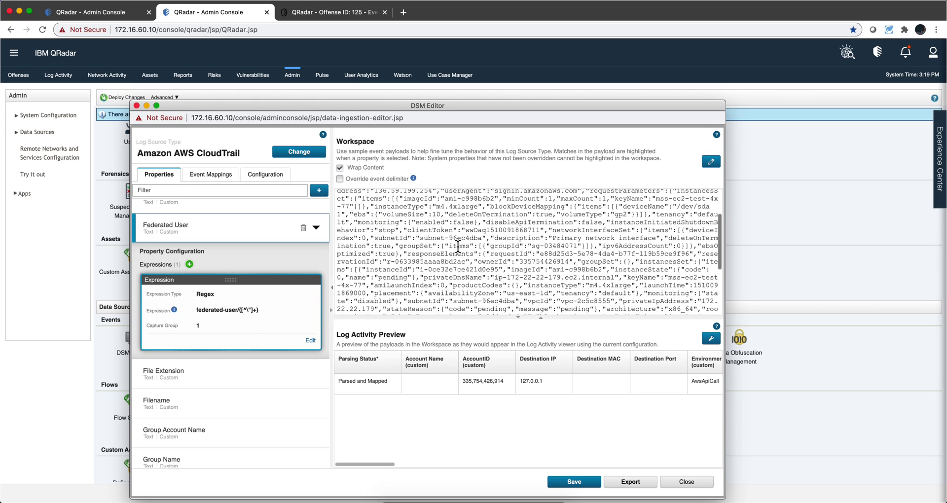
scroll(458, 246, up, 3)
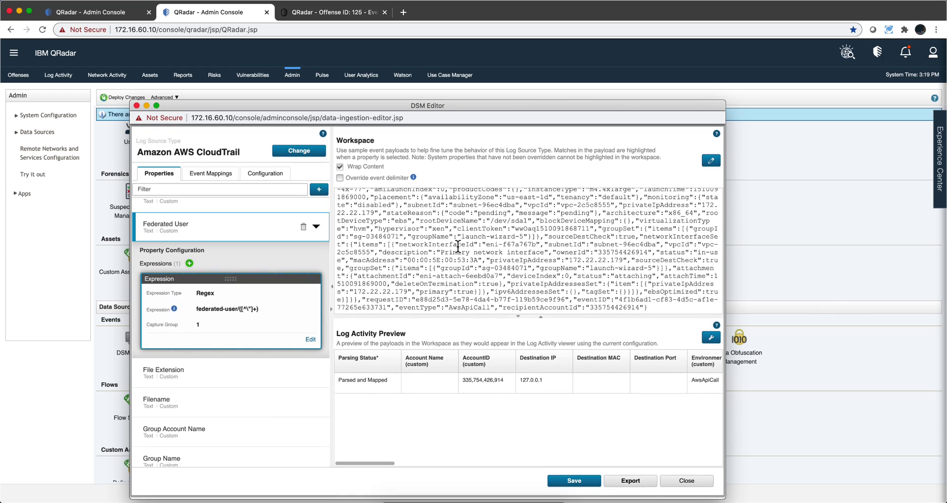
scroll(438, 242, up, 10)
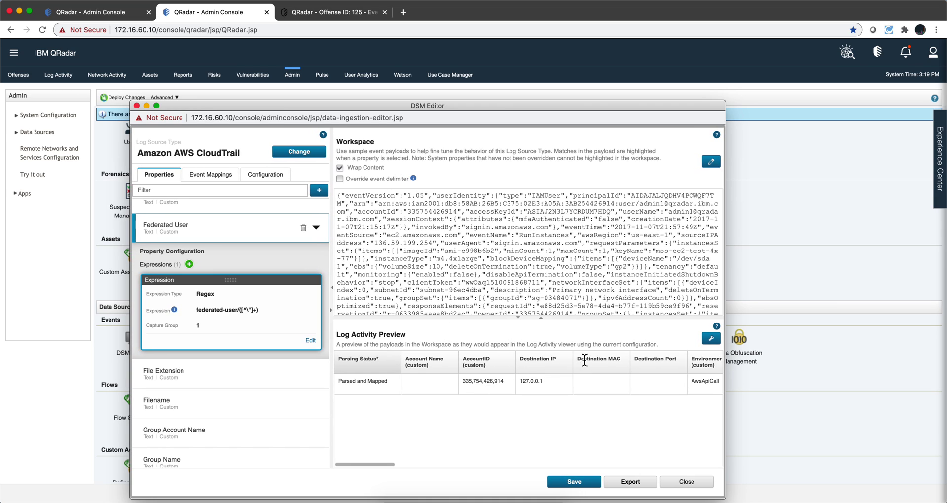
- Check the preview column settings without changes, then view the 2611 CloudTrail event mappings
click(711, 339)
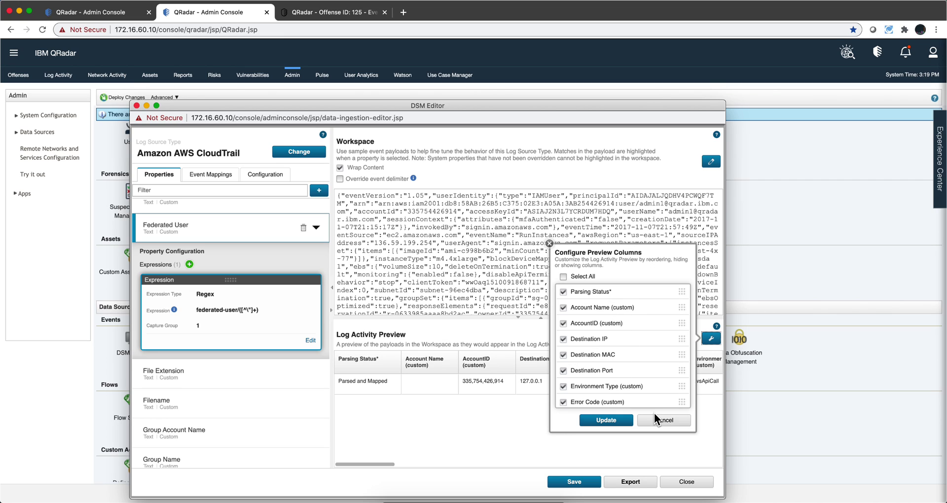
click(669, 421)
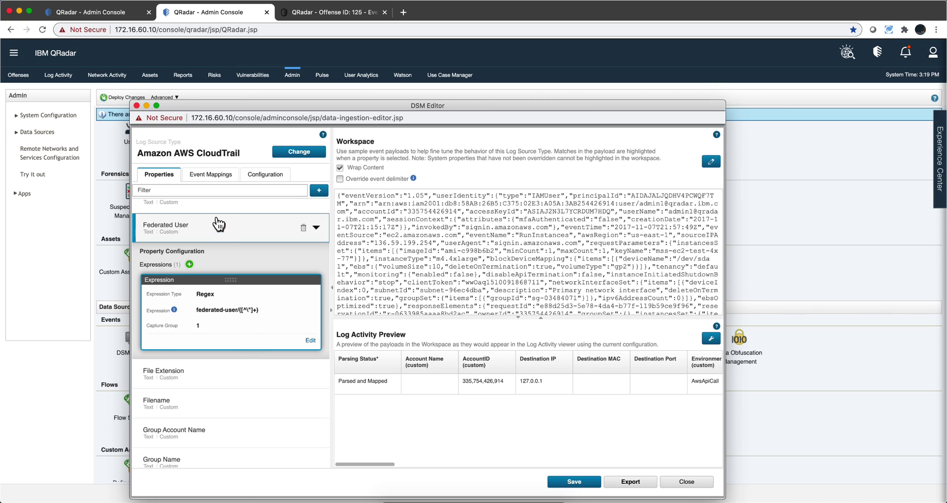
click(210, 183)
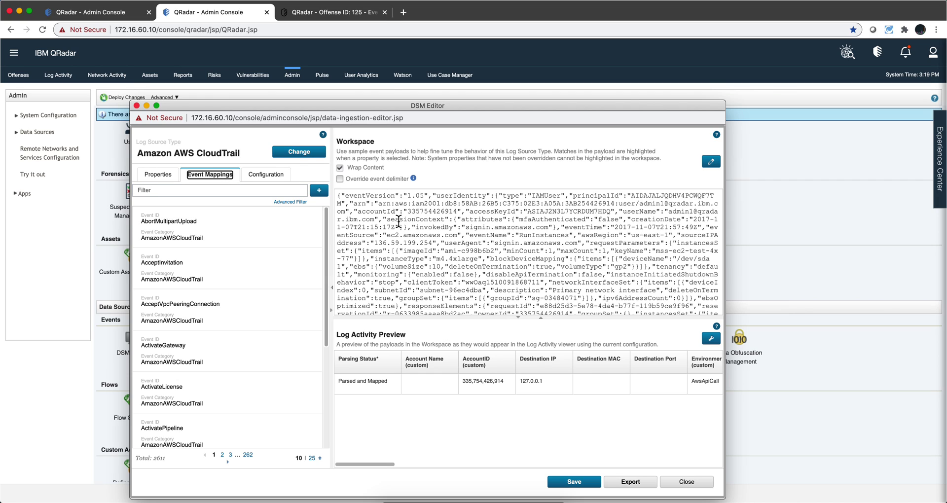
- Mark the sessionContext text, view AbortMultipartUpload's QID record, and return to the Properties tab
drag(400, 220, 433, 259)
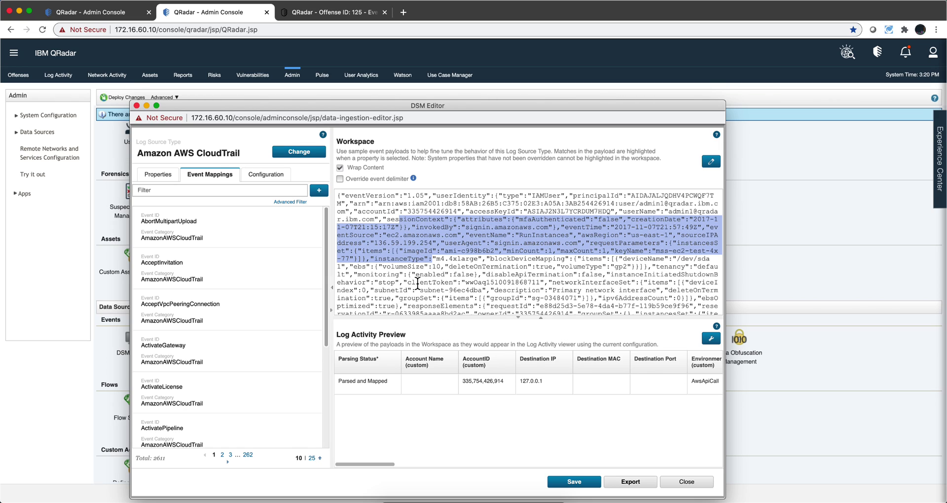
click(217, 219)
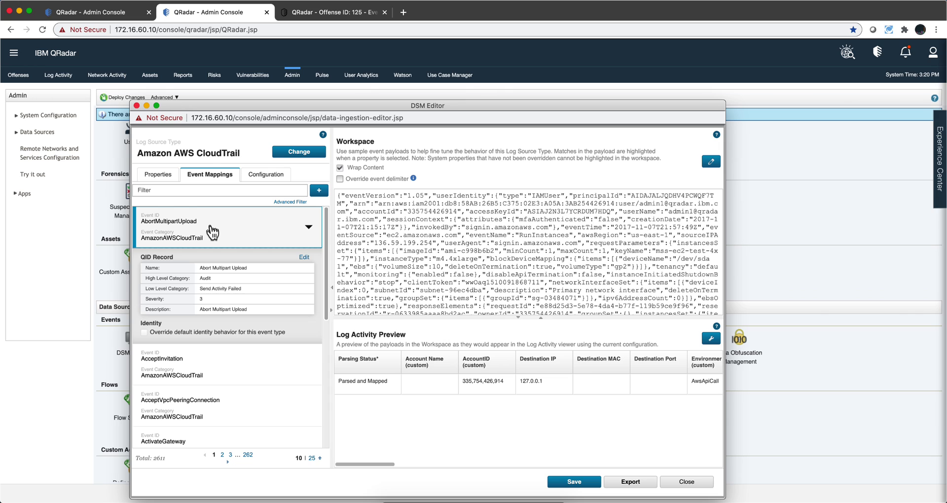
click(158, 175)
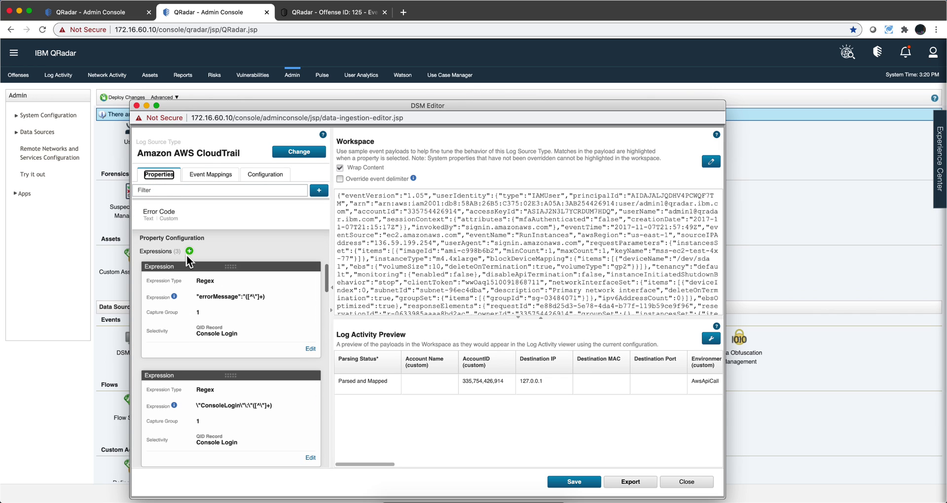
- Expand AccountID, then scroll past Error Code and open Event ID's configuration, override left unchecked
scroll(186, 255, down, 5)
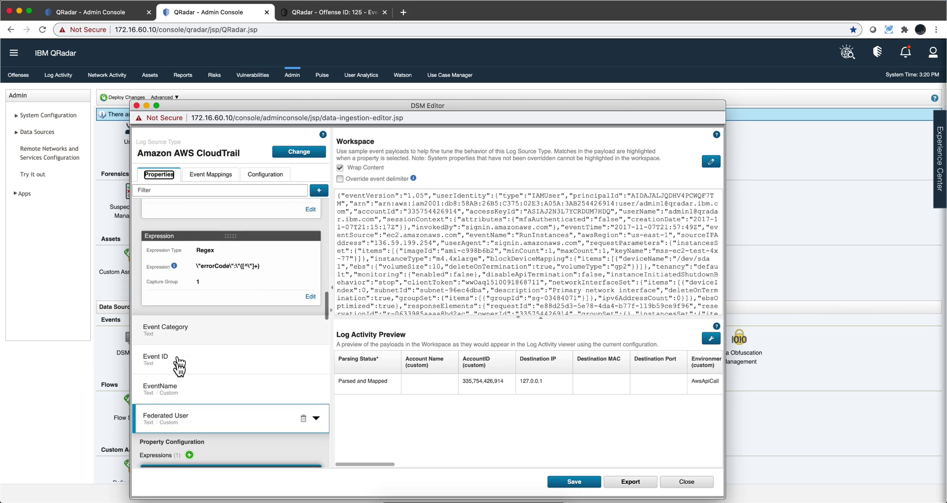
click(176, 366)
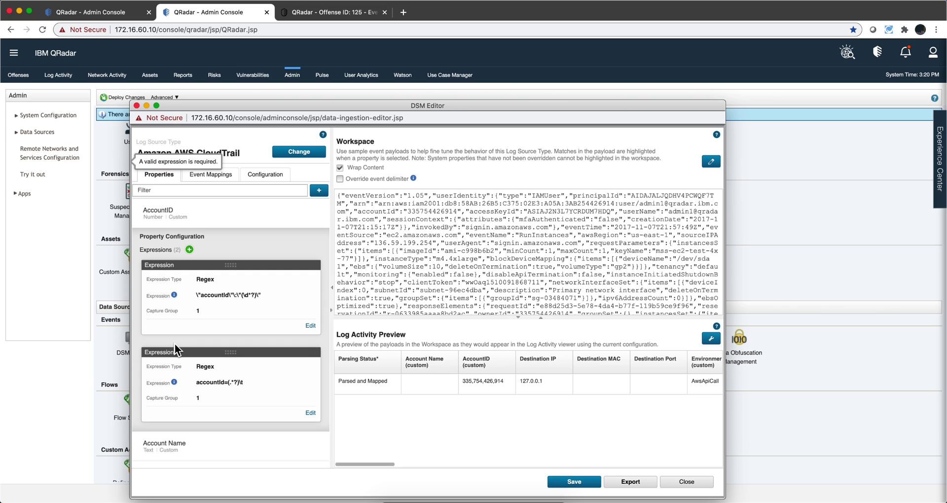
scroll(187, 365, down, 4)
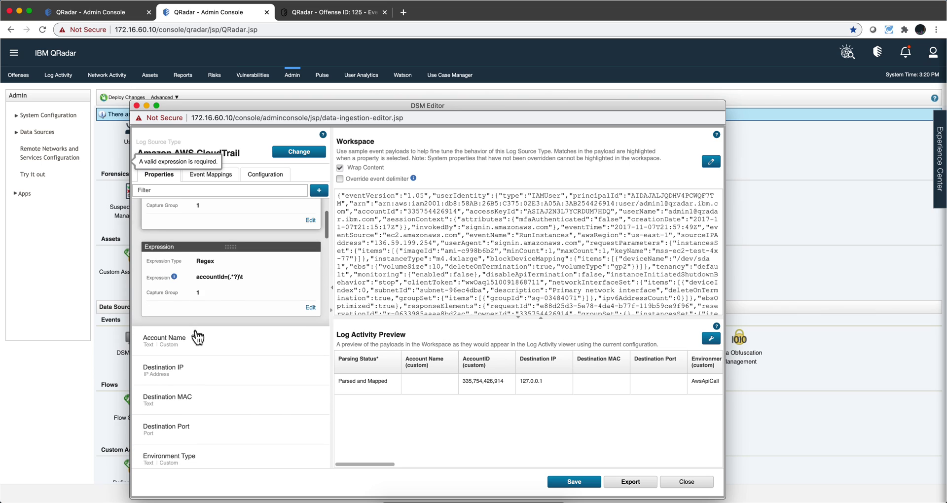
scroll(197, 337, down, 4)
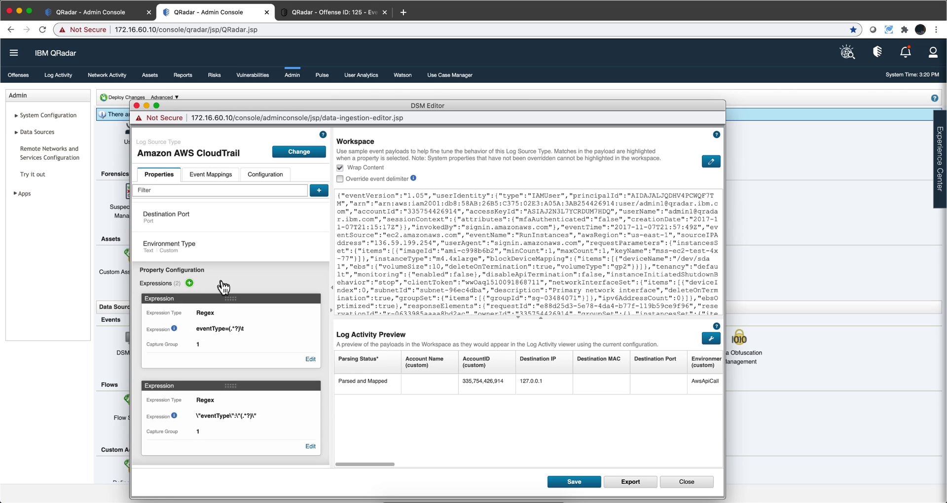
scroll(223, 287, up, 1)
scroll(223, 287, up, 1)
scroll(224, 287, down, 2)
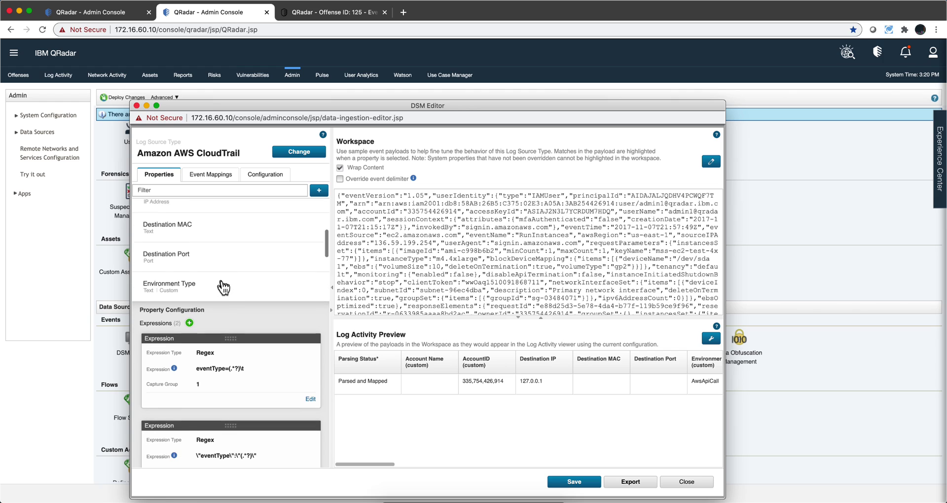
scroll(223, 287, down, 6)
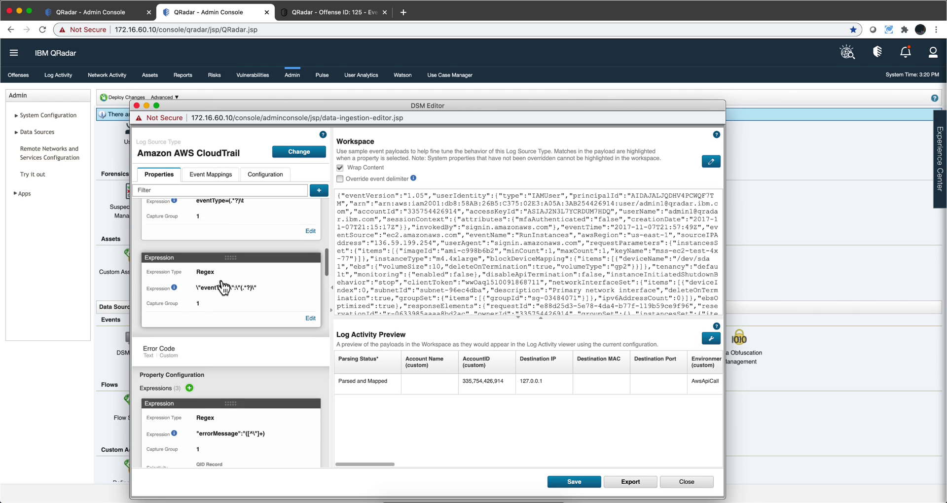
scroll(223, 287, down, 4)
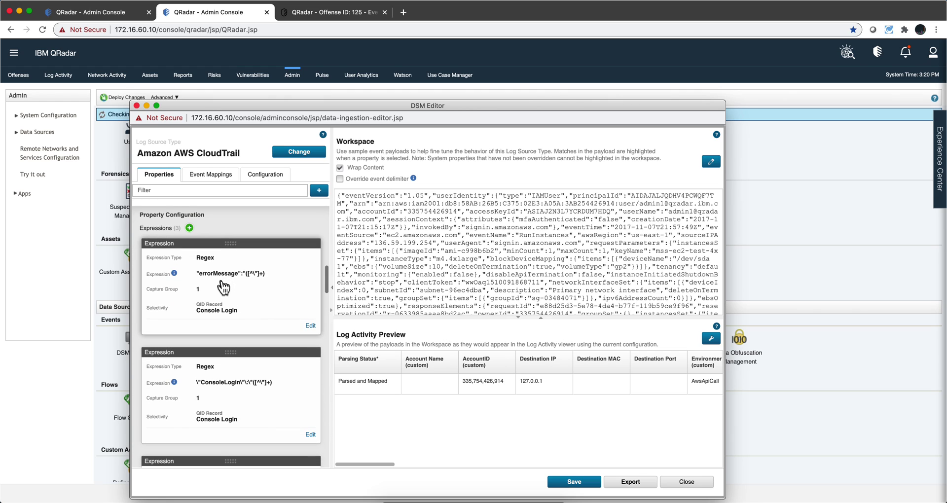
scroll(223, 287, down, 10)
click(274, 253)
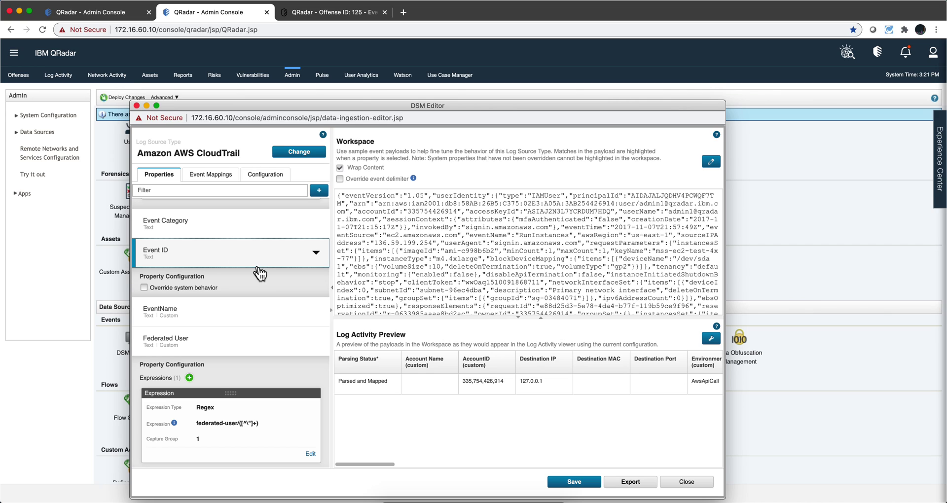
- Cancel the unfinished Event ID expression and leave Override system behavior unchecked
click(144, 287)
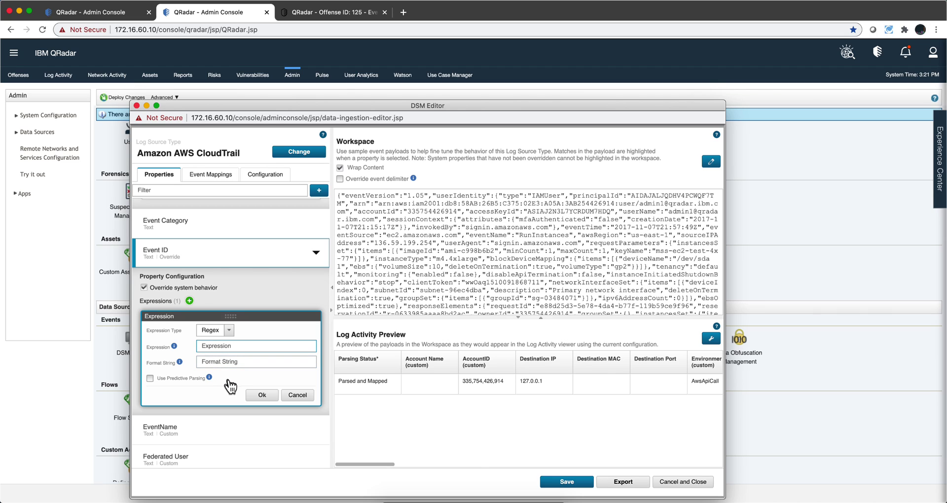
click(293, 400)
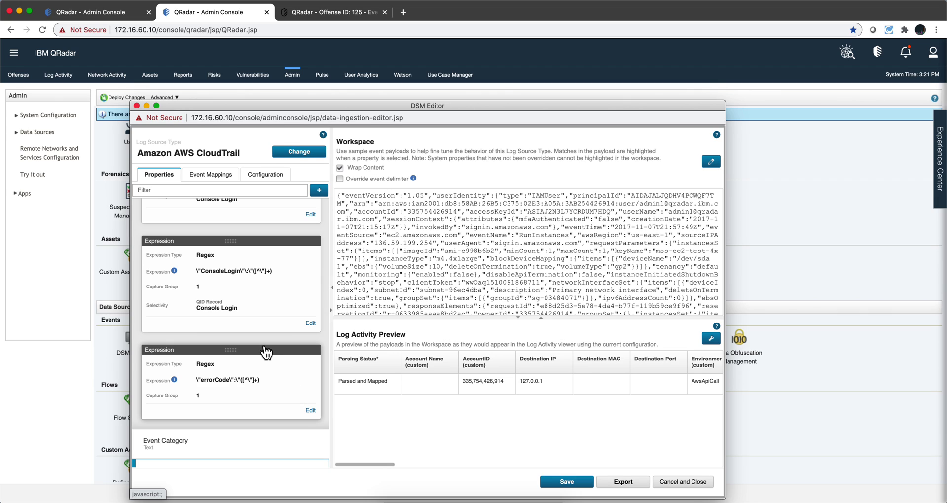
scroll(267, 352, up, 2)
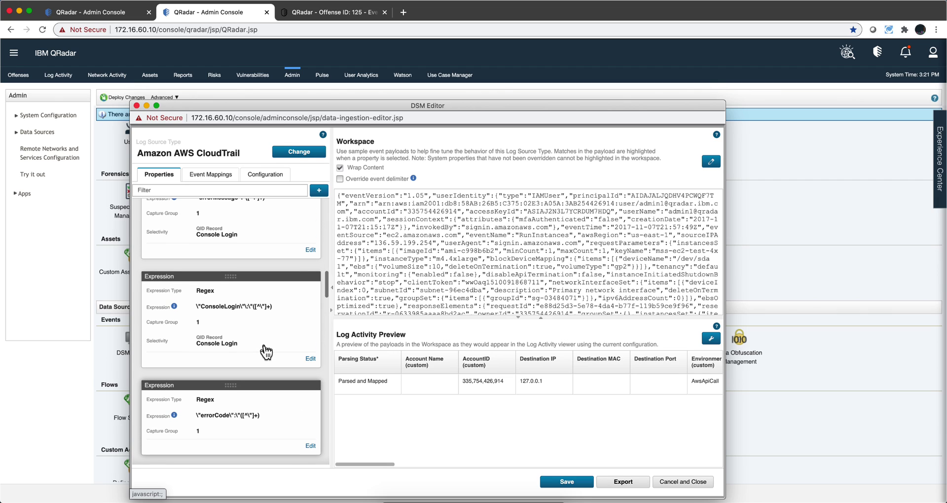
scroll(266, 352, down, 6)
click(144, 344)
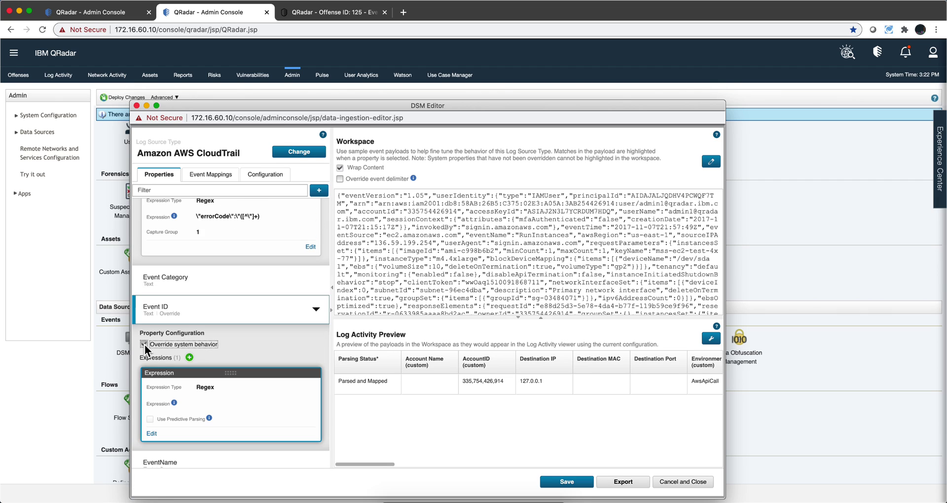
click(143, 344)
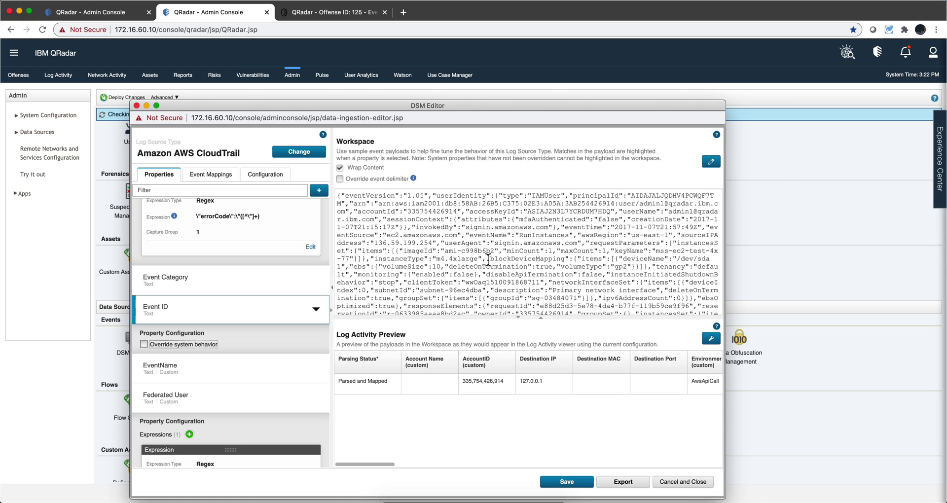
- Review the AccountID, Environment Type, Error Code and Event Category property expressions
click(202, 288)
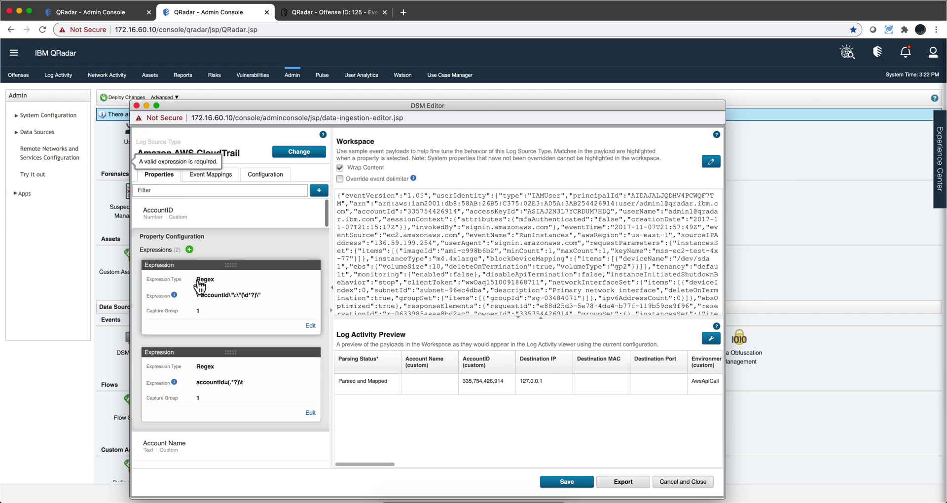
scroll(200, 291, down, 5)
click(202, 294)
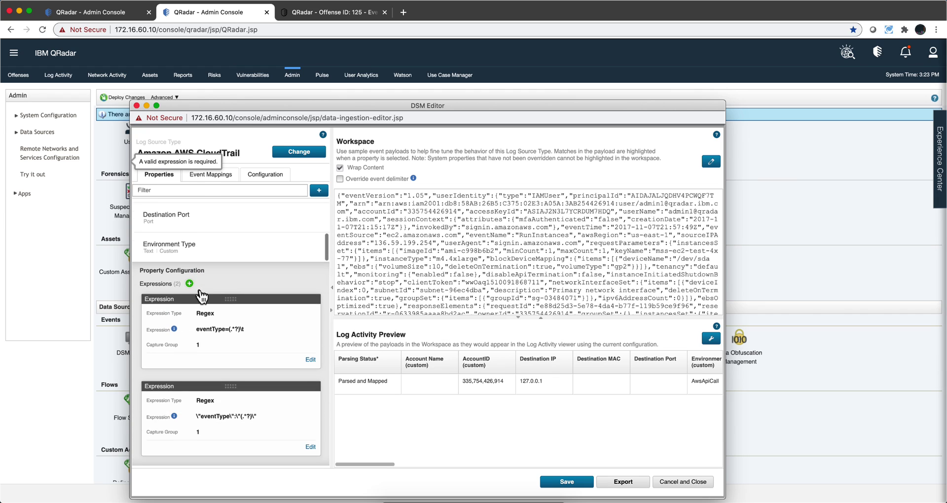
scroll(205, 247, up, 2)
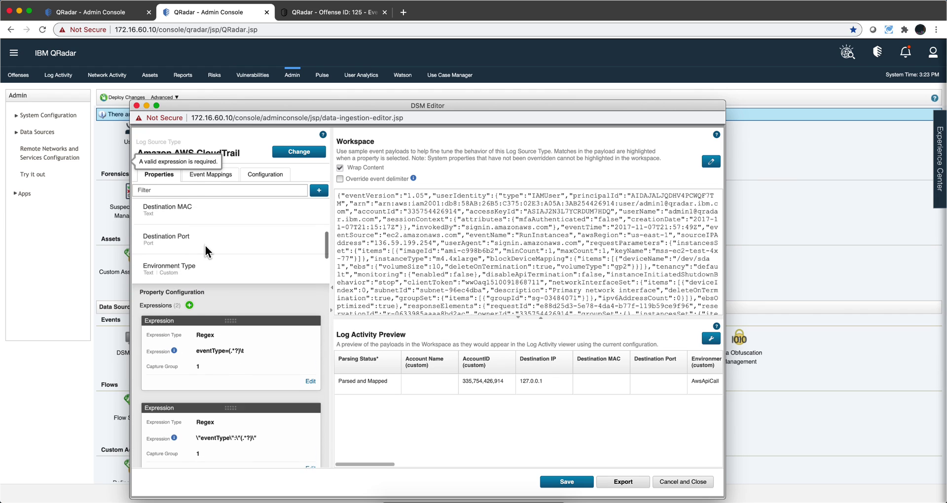
scroll(205, 244, down, 2)
click(205, 245)
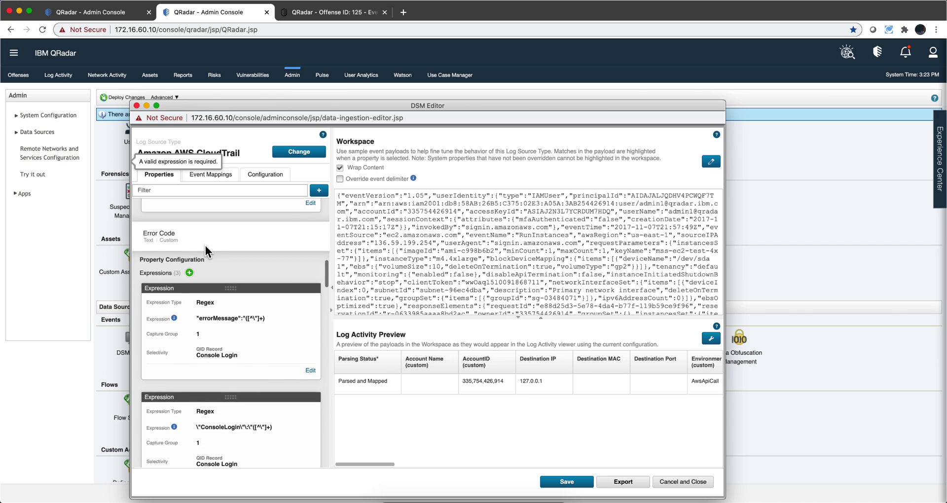
scroll(206, 252, up, 5)
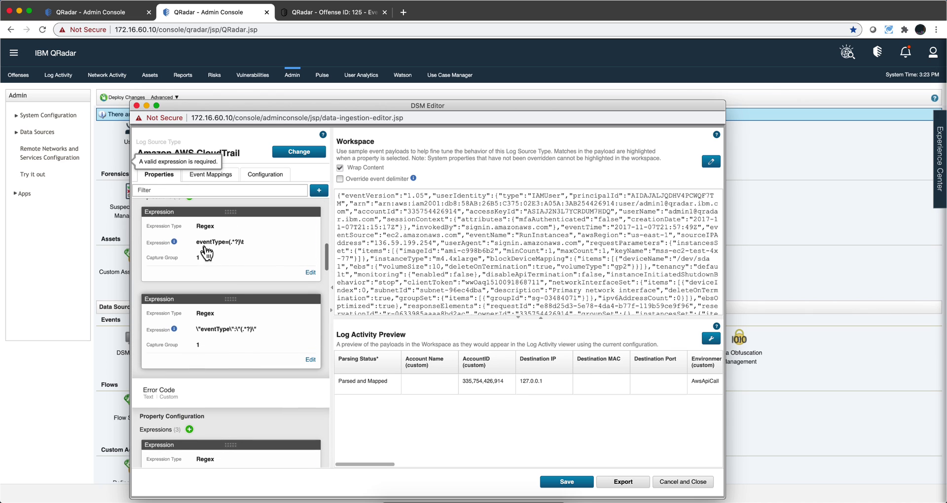
scroll(206, 252, up, 4)
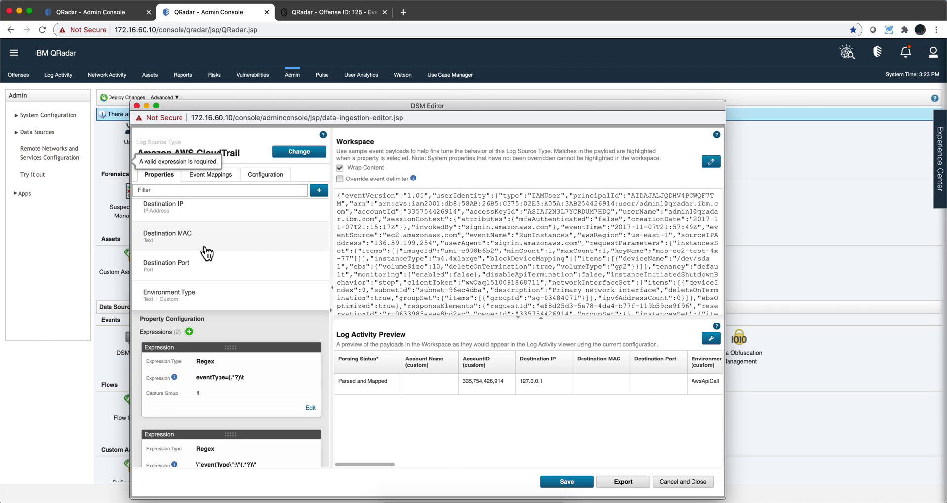
scroll(206, 252, down, 5)
click(236, 293)
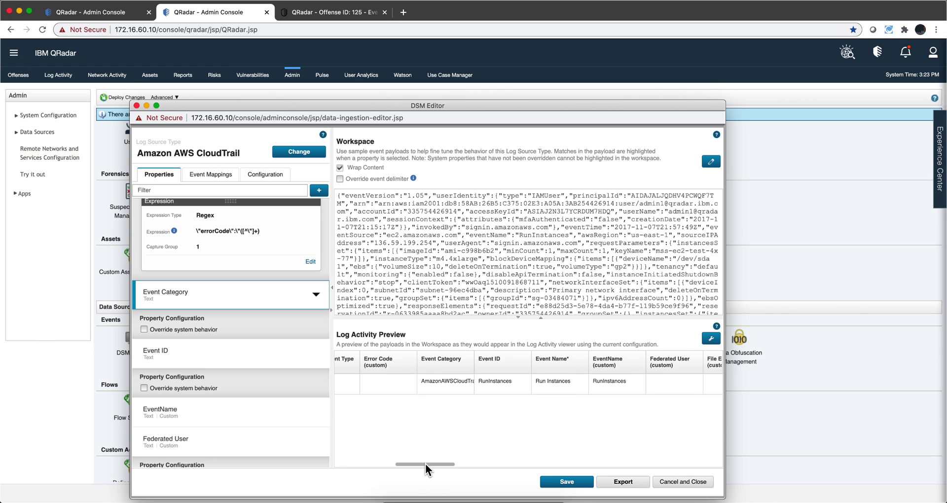
- Select a parsed value in the Log Activity Preview row, then return to the Event Mappings list
mouse_move(425, 463)
mouse_down()
mouse_move(439, 466)
mouse_move(422, 466)
mouse_up()
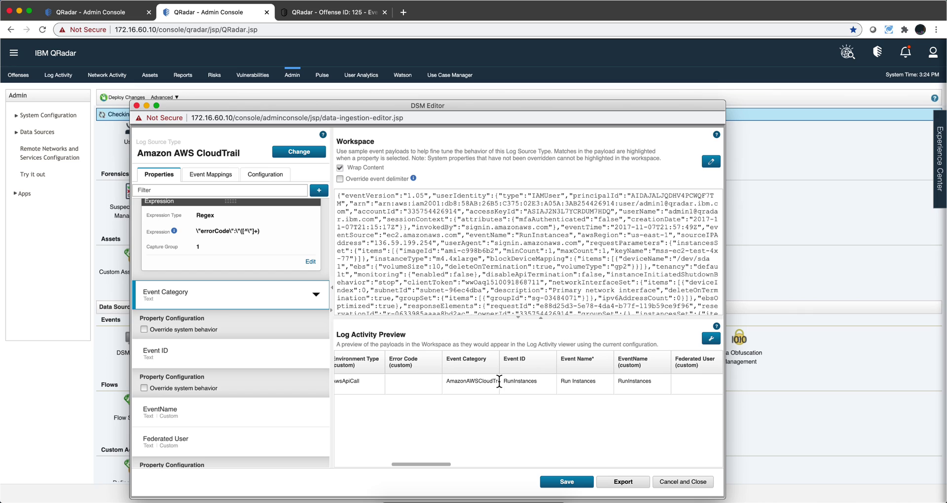
drag(537, 380, 465, 383)
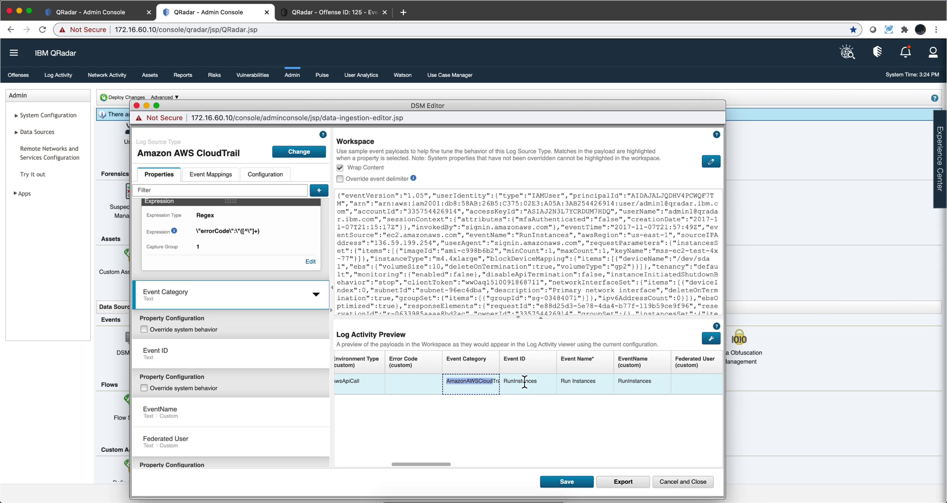
click(203, 175)
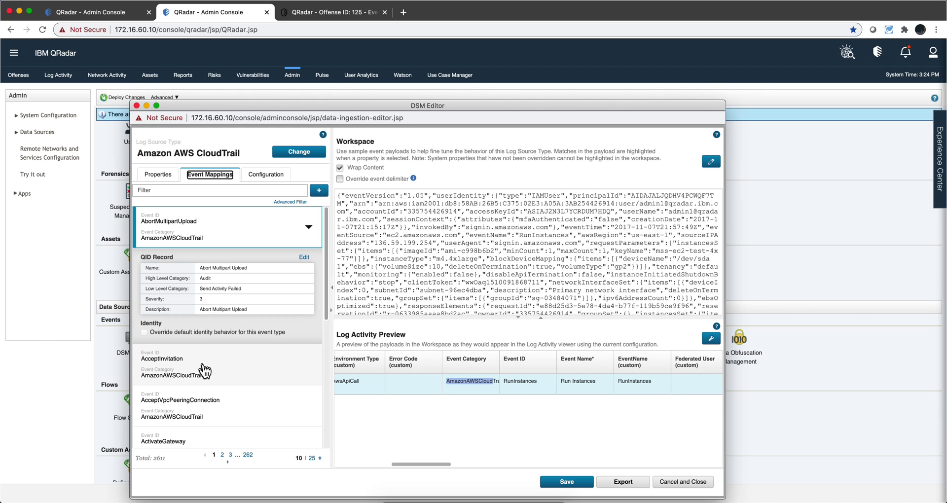
- Collapse the AbortMultipartUpload mapping and place the cursor in the event mappings Filter box
scroll(204, 371, down, 8)
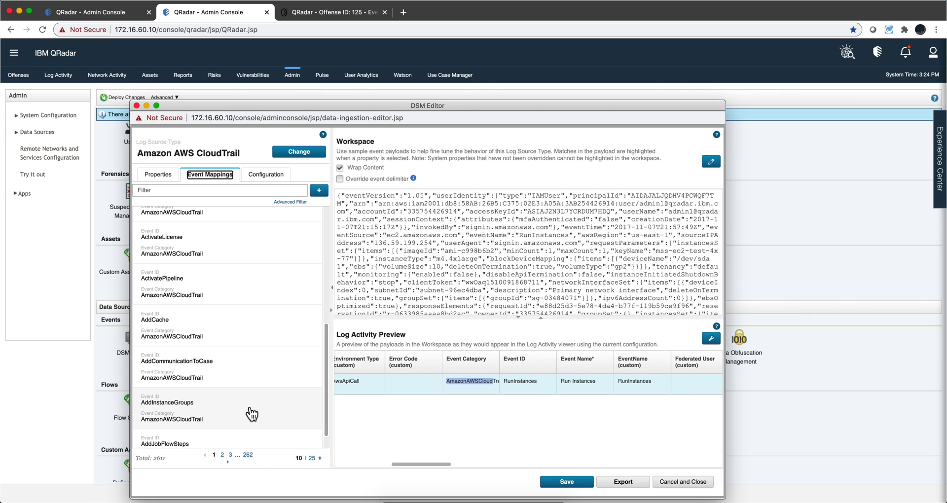
scroll(249, 409, up, 5)
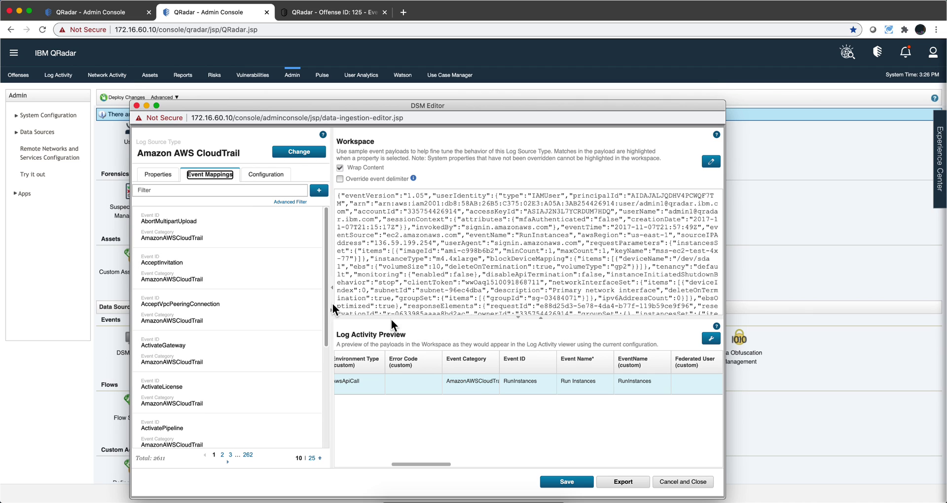
scroll(178, 238, up, 3)
click(178, 238)
click(152, 190)
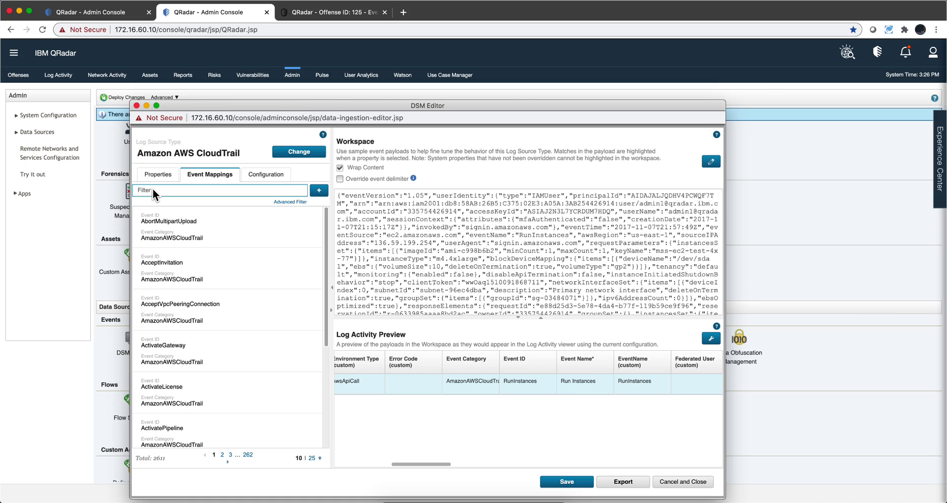
- Filter mappings to 'Runinstance', inspect the RunInstances QID record, then view the Configuration tab's autodetection settings
text(Runinstances)
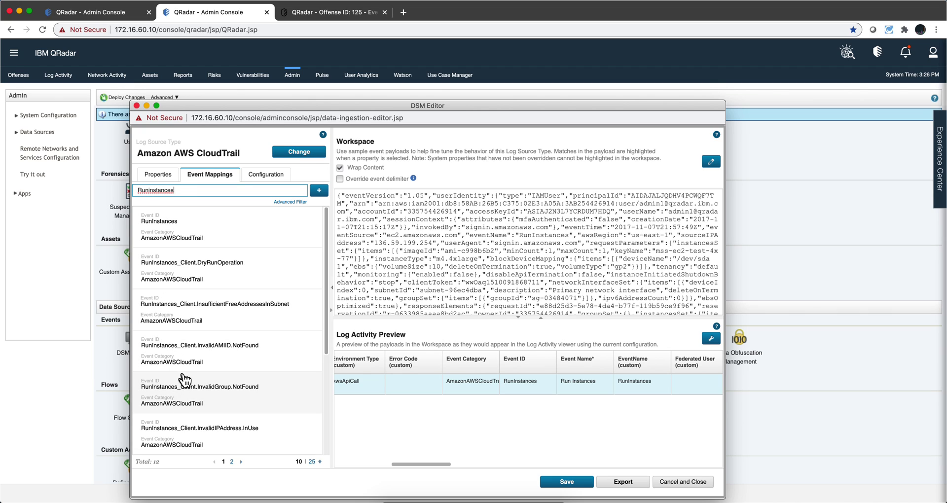
click(195, 239)
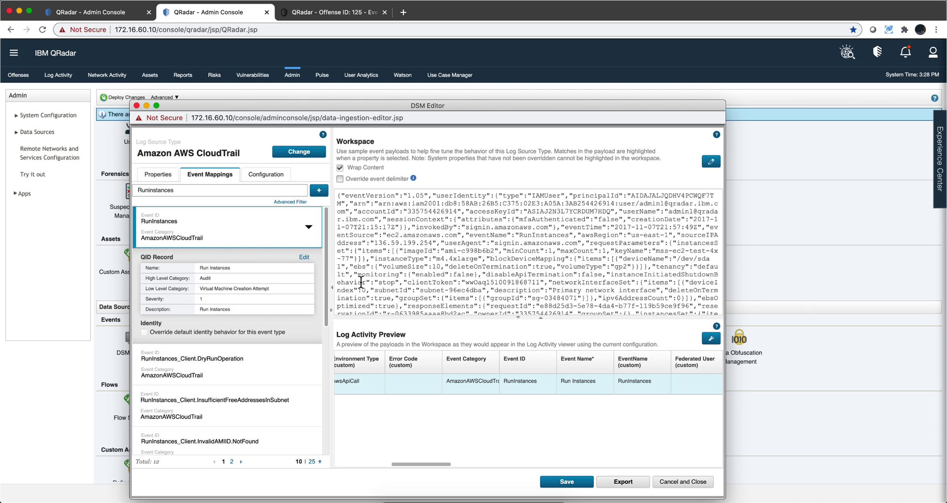
click(268, 175)
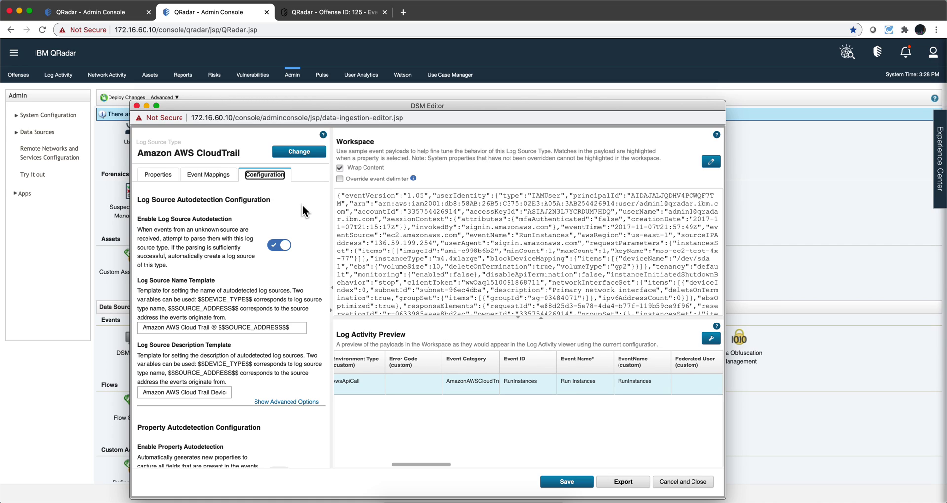
scroll(303, 206, down, 1)
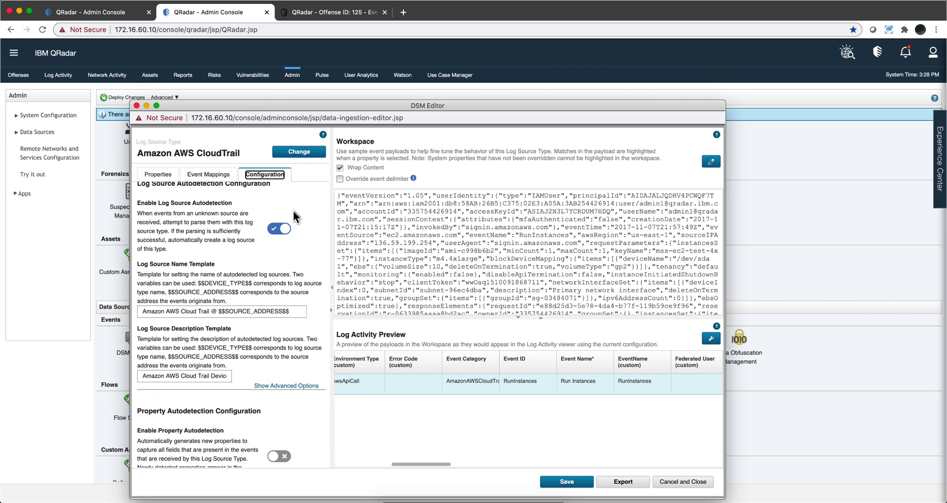
scroll(277, 209, up, 1)
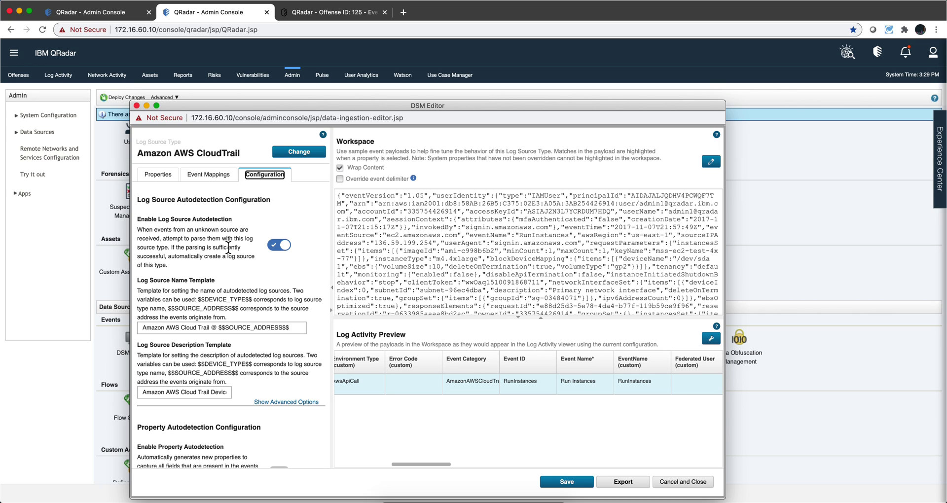
scroll(232, 286, down, 1)
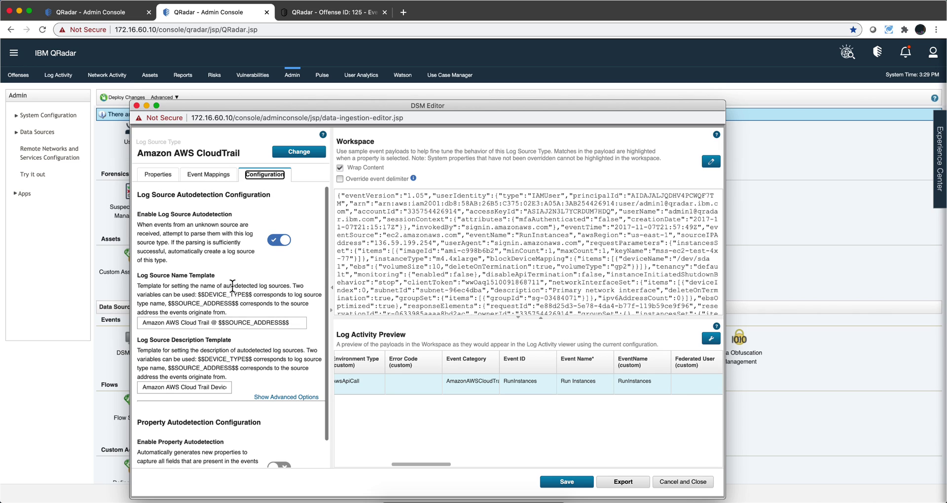
click(266, 398)
scroll(282, 404, down, 2)
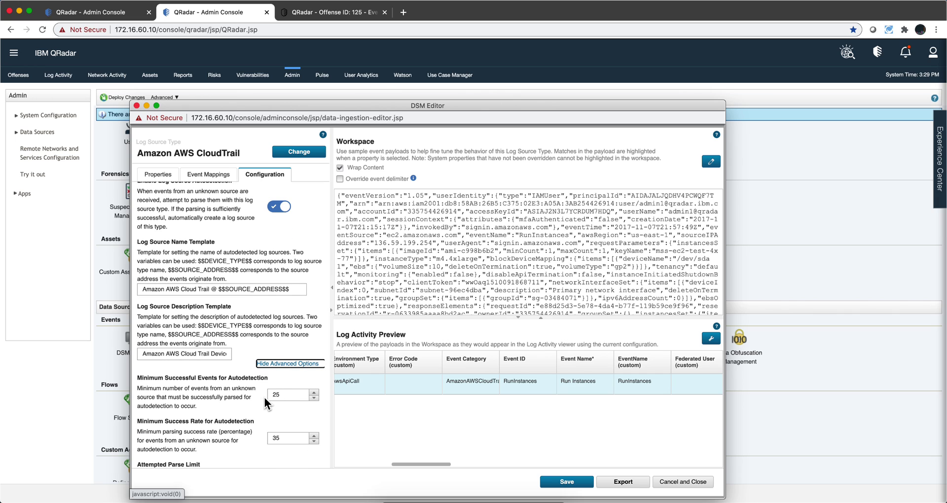
scroll(261, 398, down, 5)
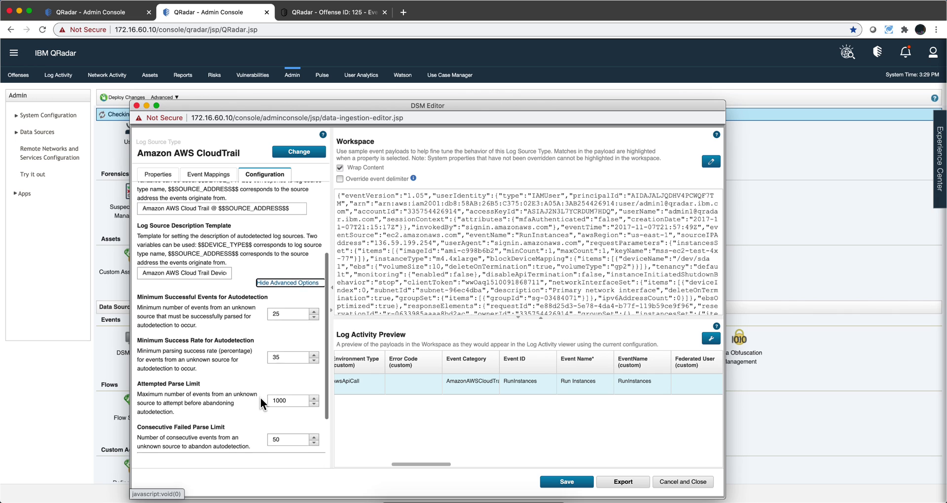
scroll(261, 398, down, 1)
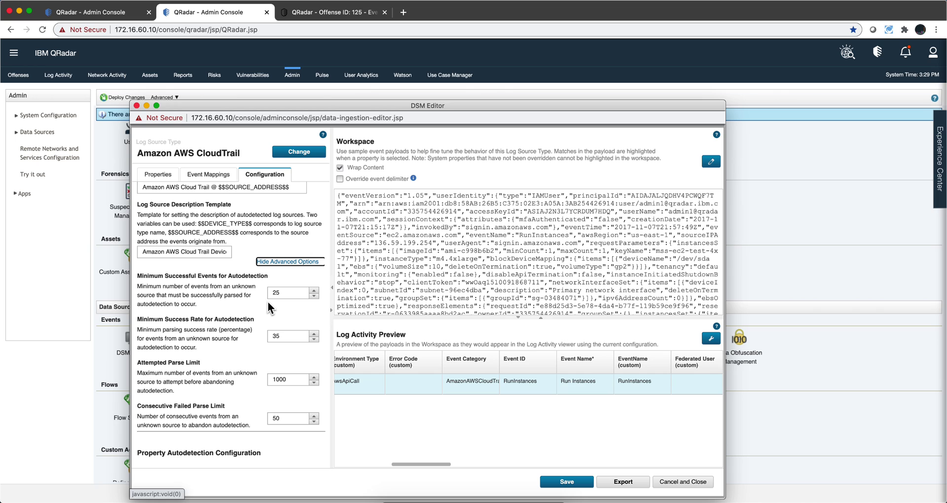
scroll(253, 276, down, 1)
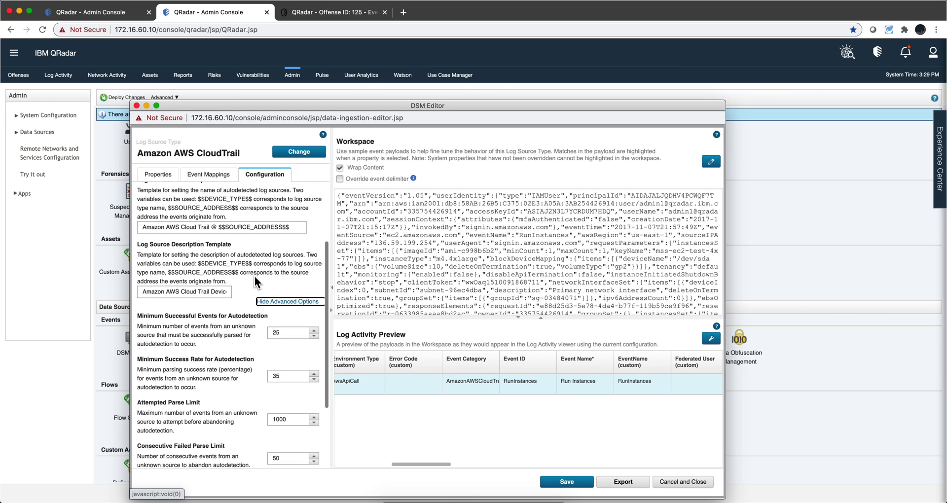
scroll(253, 276, up, 2)
scroll(253, 276, down, 2)
scroll(255, 276, down, 3)
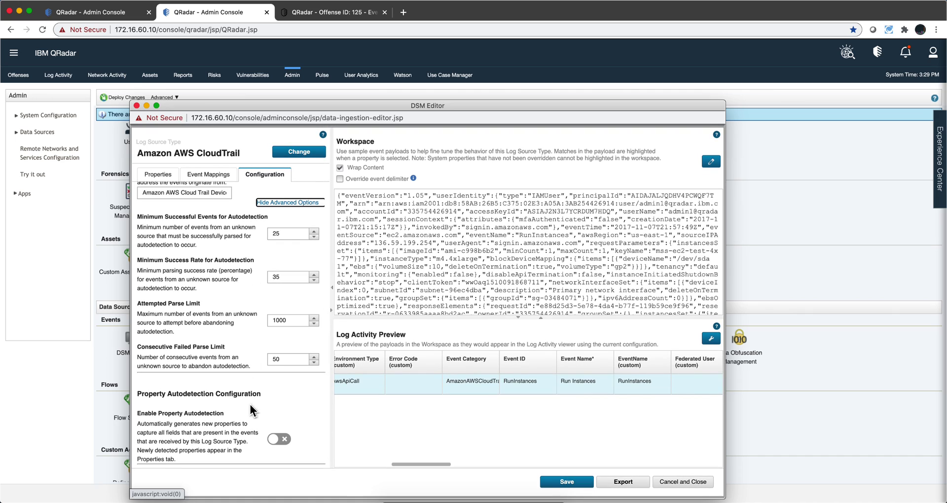
click(279, 439)
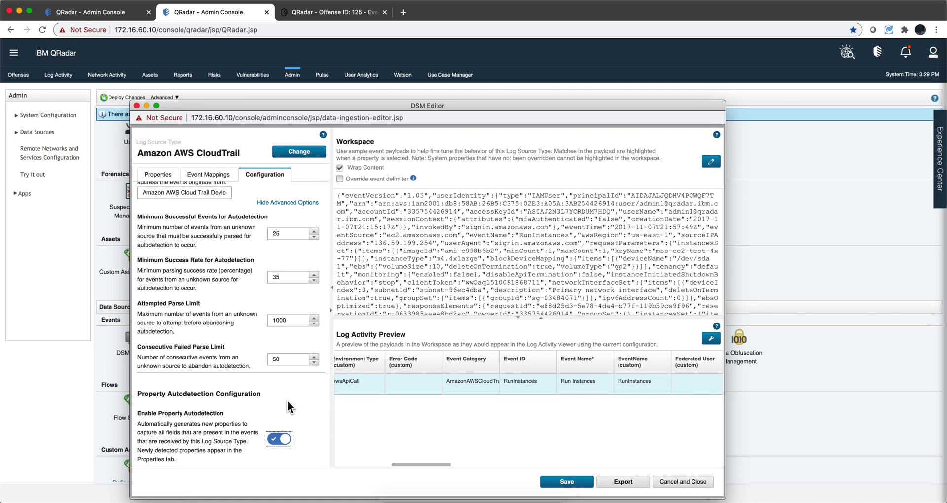
scroll(288, 401, down, 3)
scroll(288, 401, down, 2)
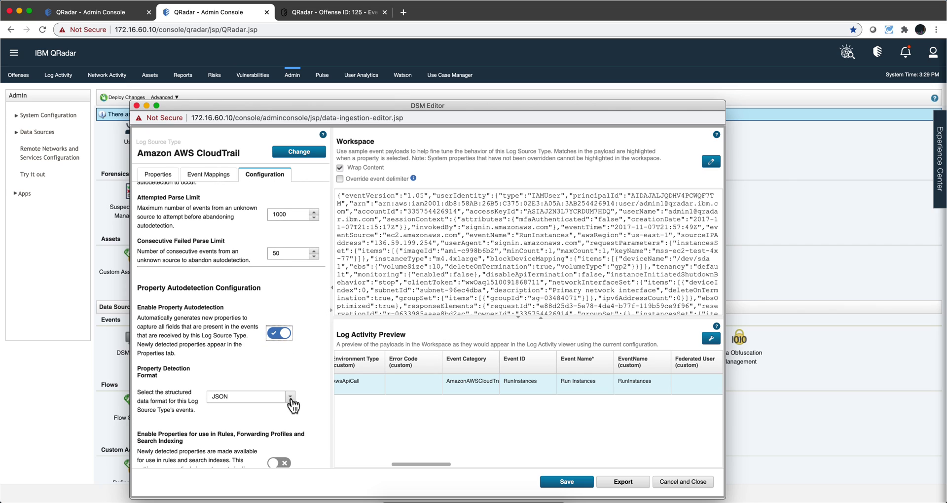
click(290, 398)
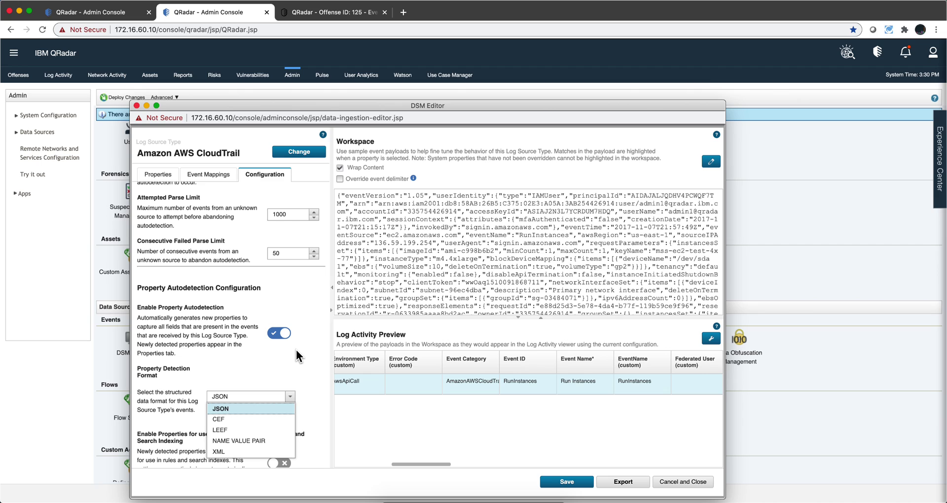
click(276, 335)
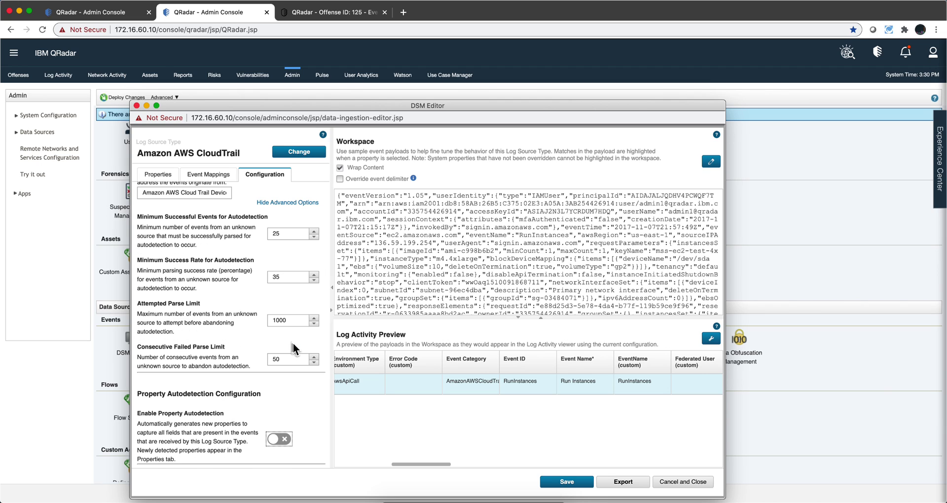
- Close the DSM Editor and return to the Admin page
click(137, 105)
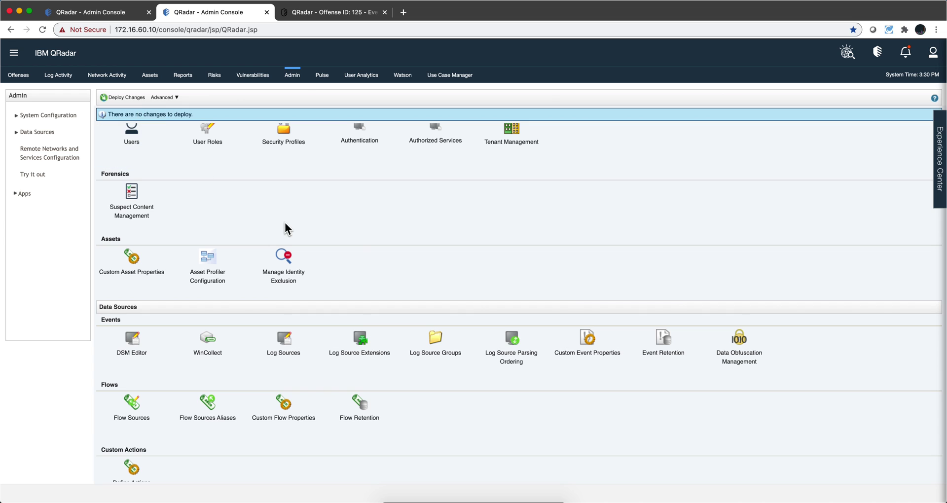
scroll(349, 266, up, 3)
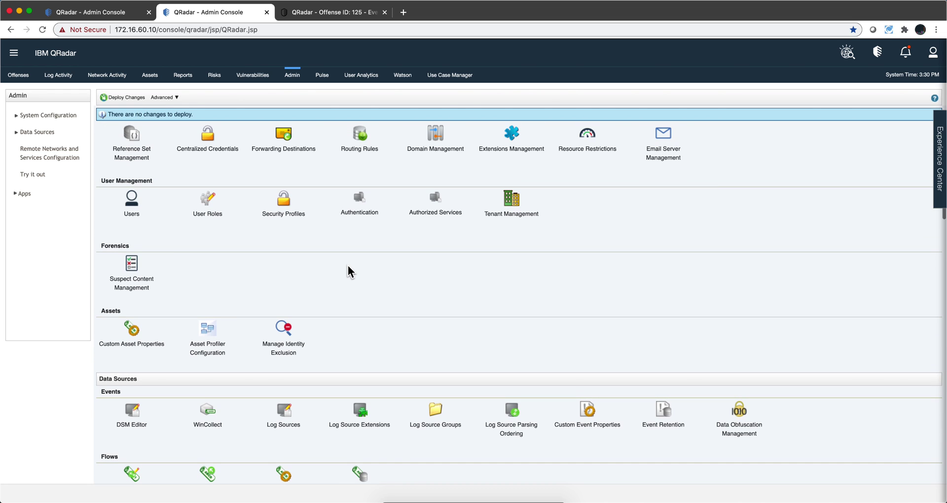
scroll(348, 266, down, 4)
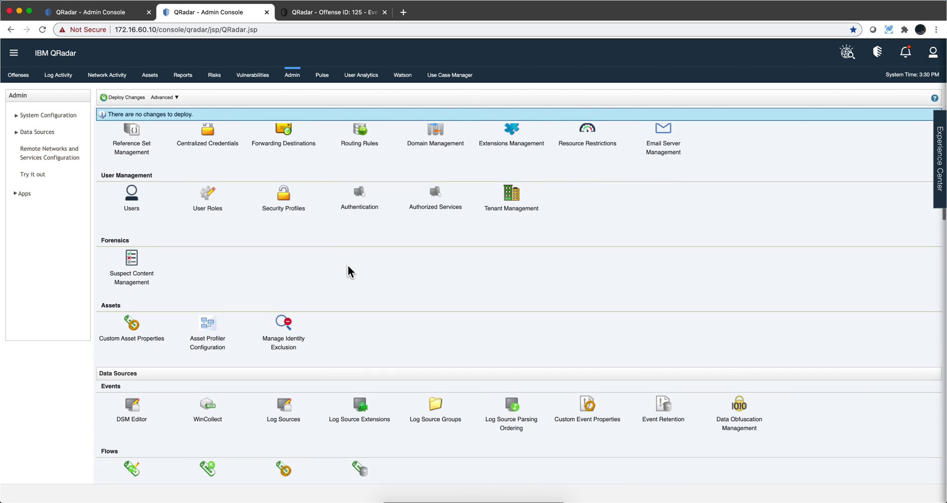
scroll(348, 267, up, 3)
scroll(348, 266, down, 5)
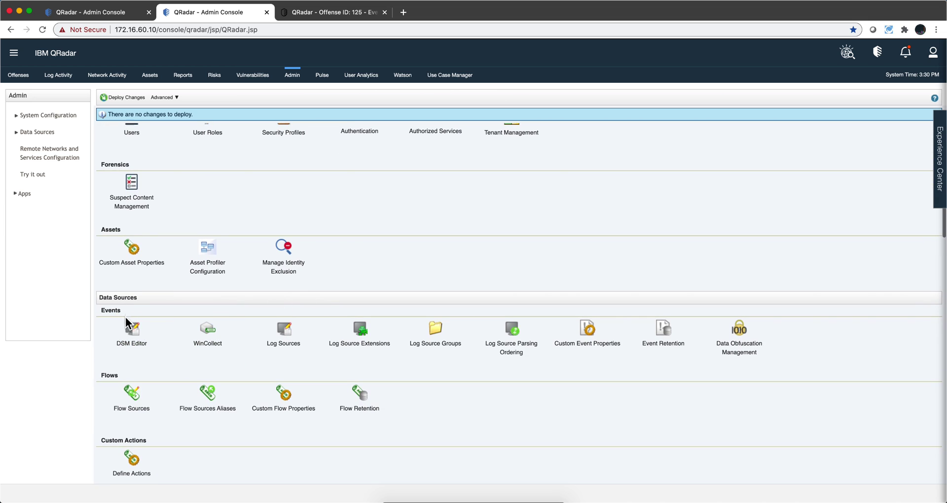
- Browse the enlarged Custom Event Properties list of 1737 regex properties, then close it
click(591, 344)
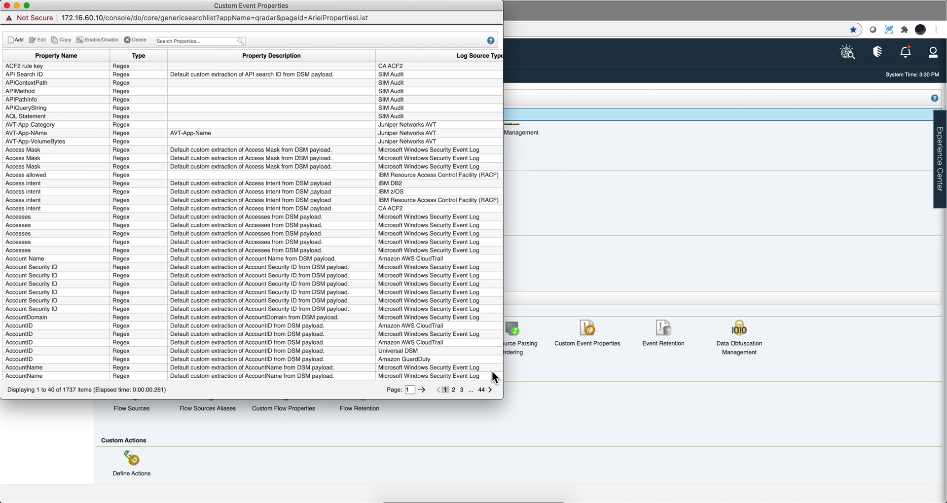
drag(503, 398, 674, 390)
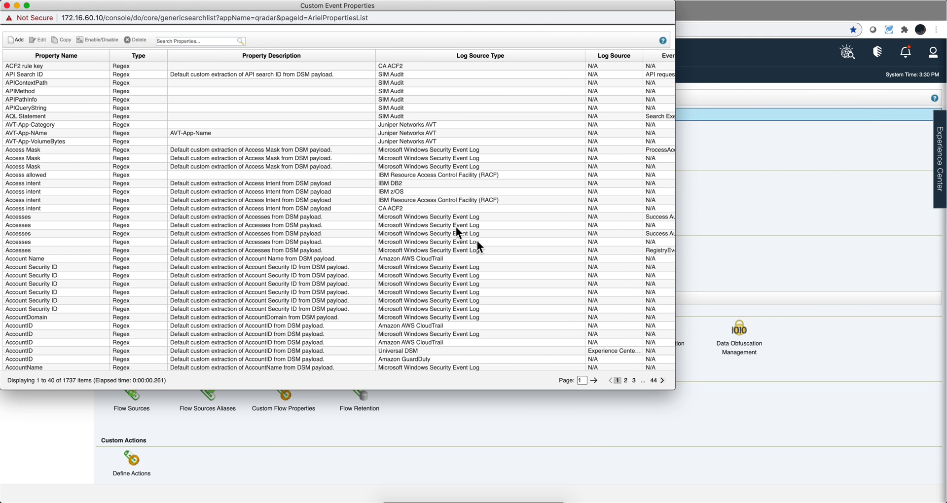
click(207, 41)
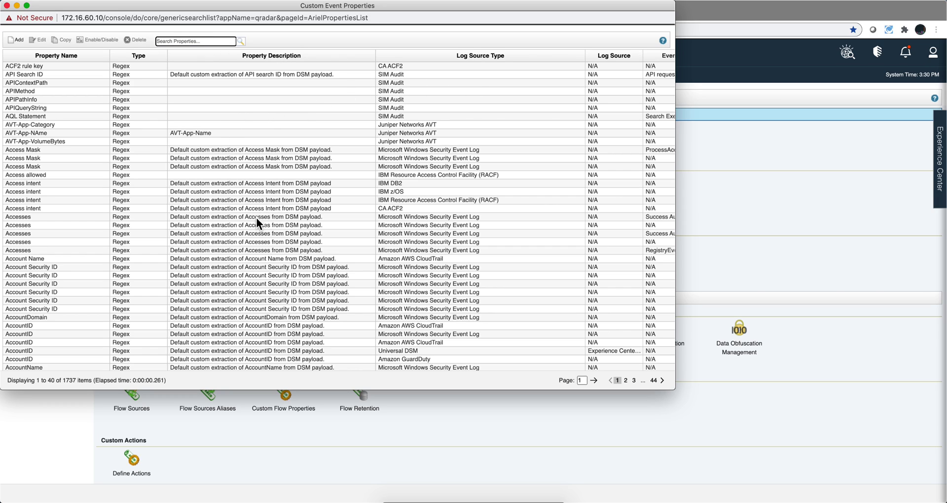
scroll(243, 220, down, 3)
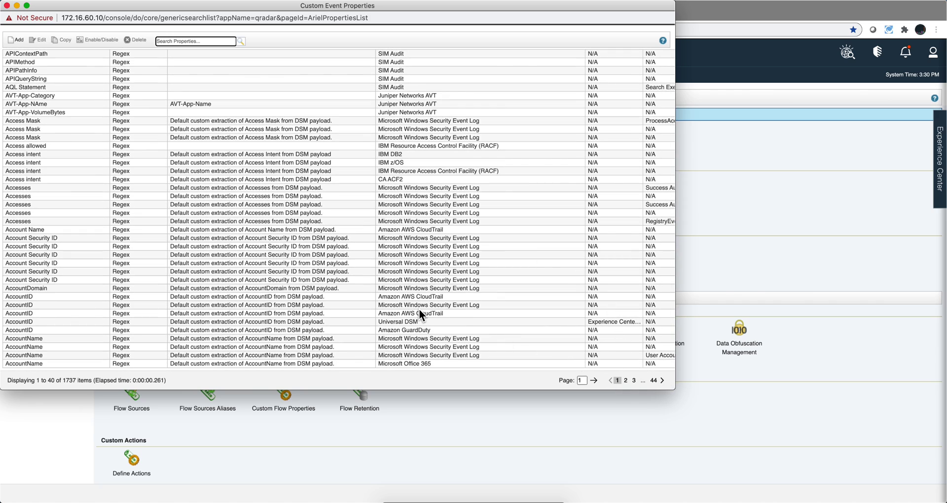
click(7, 6)
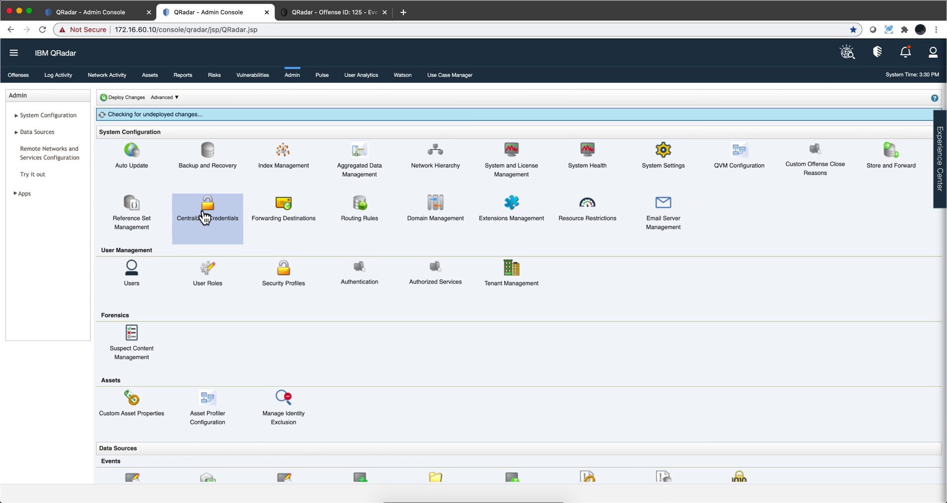
- Sort Index Management by % of Searches Using Property, most-searched first, then go to Log Activity
click(275, 175)
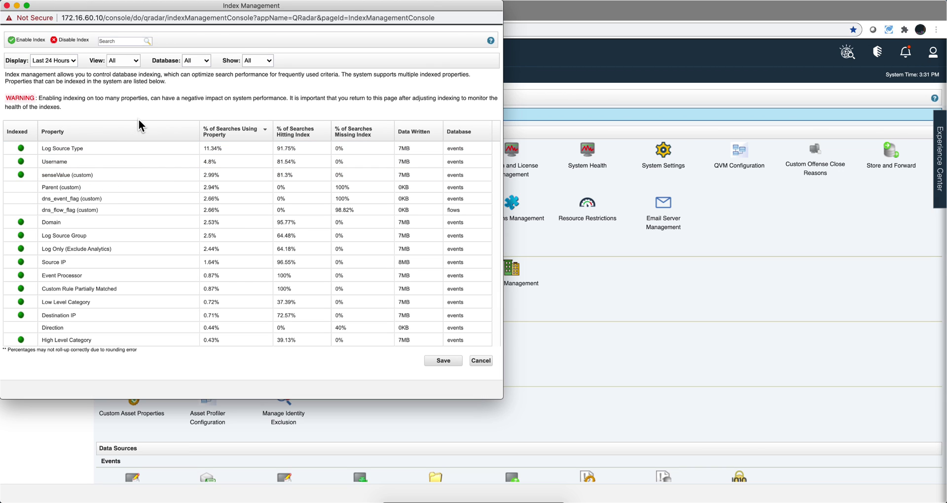
click(243, 139)
click(243, 139)
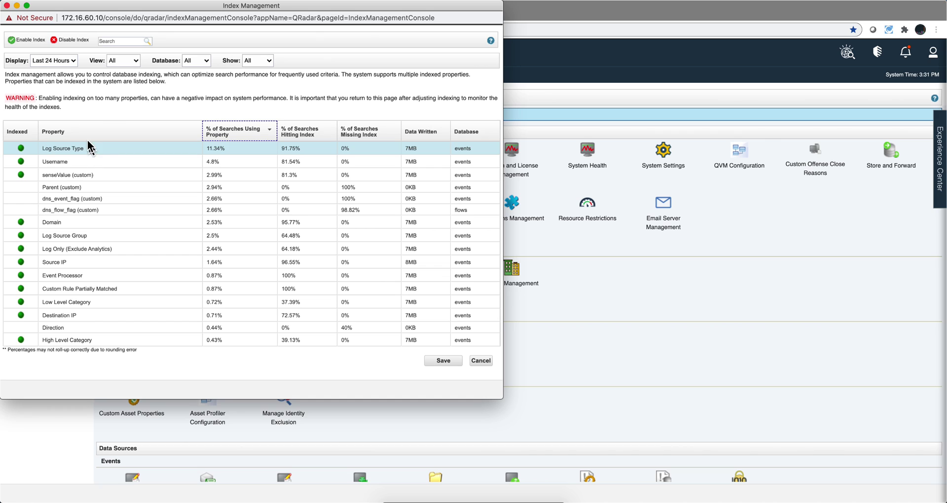
click(7, 6)
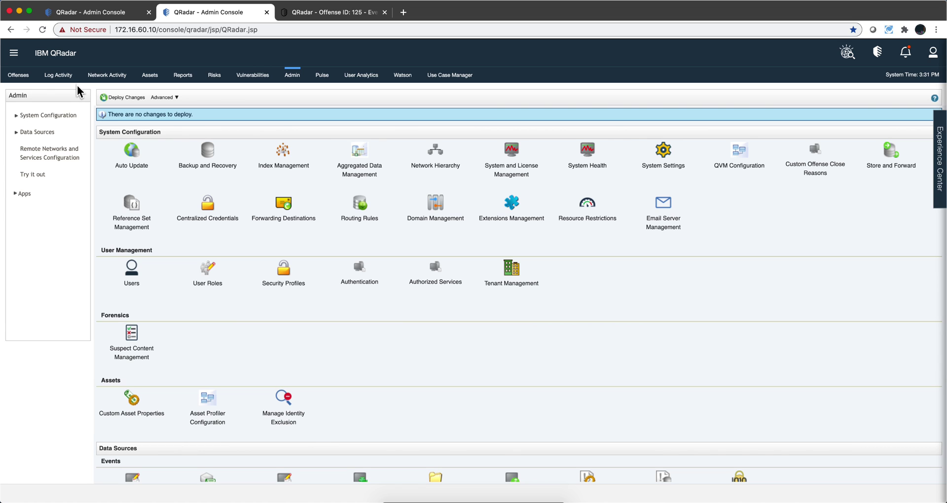
click(63, 76)
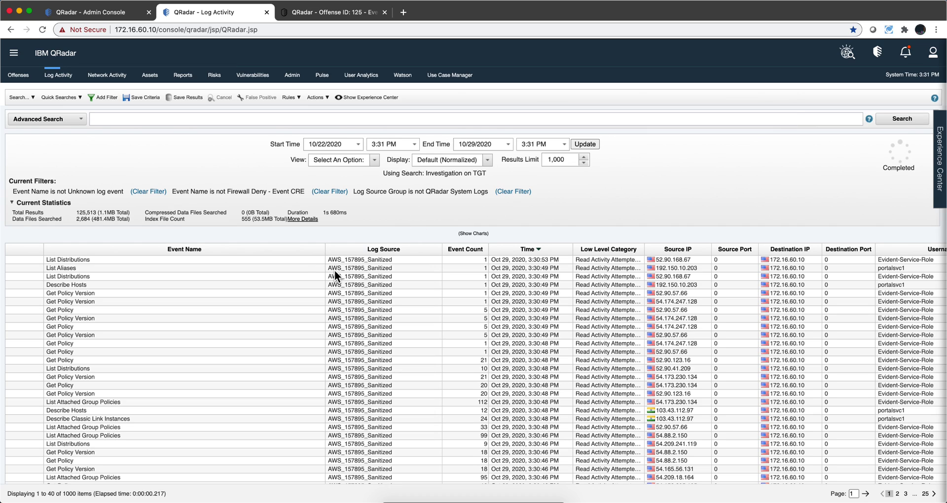
- Send the top List Distributions event to the DSM Editor via its right-click menu
click(310, 261)
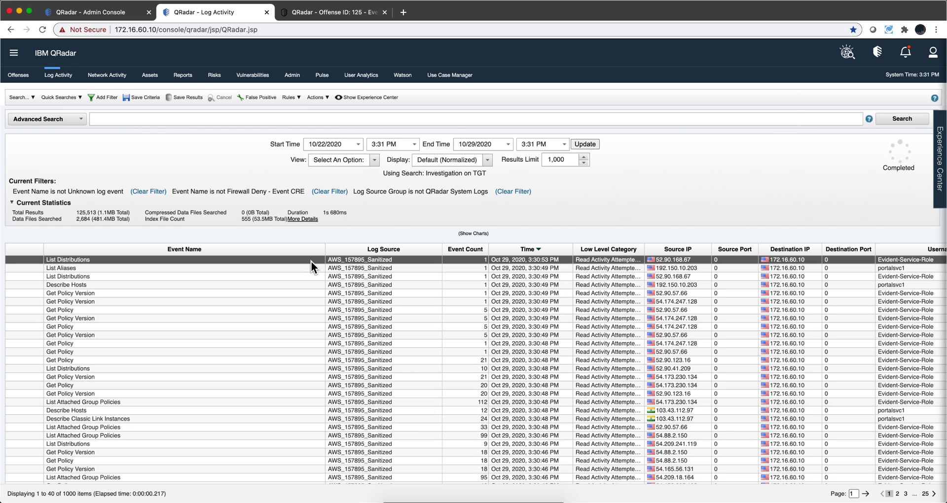
right_click(303, 262)
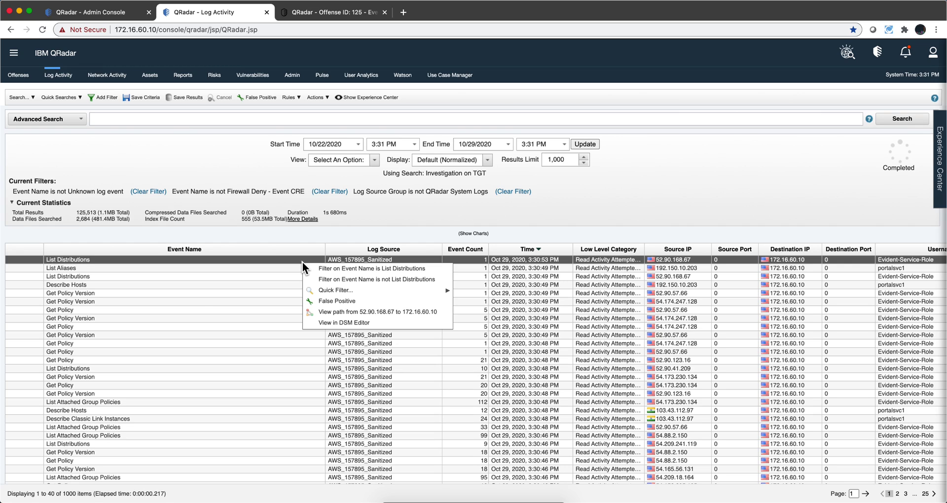
click(330, 321)
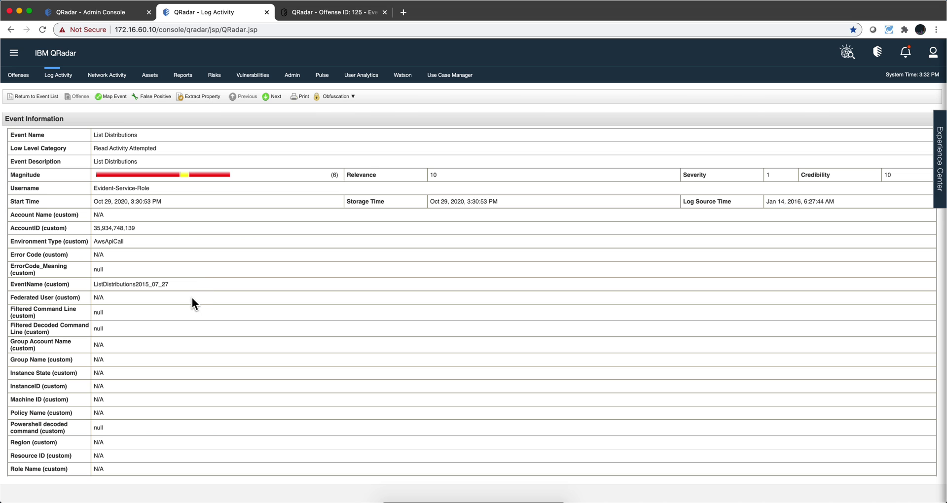
- Scroll through the List Distributions Event Information table to see its custom AWS properties
scroll(191, 298, down, 3)
scroll(191, 297, up, 3)
click(193, 96)
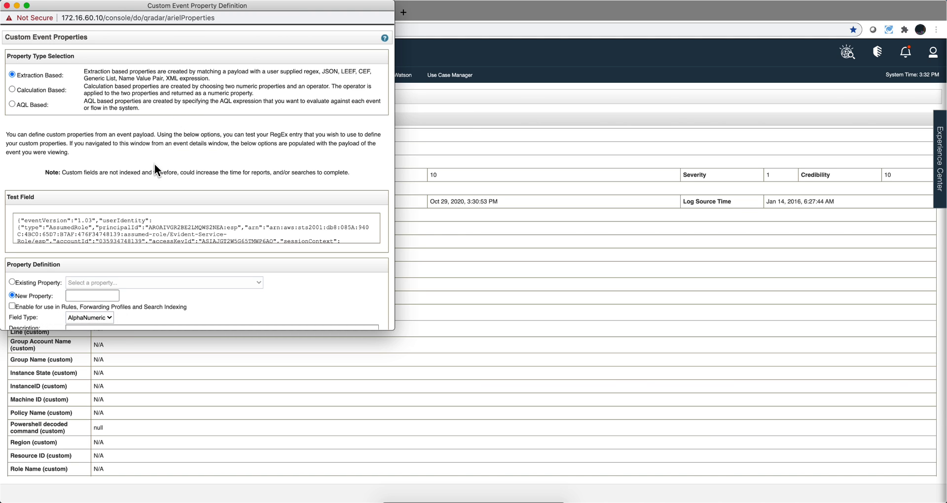
scroll(138, 163, down, 4)
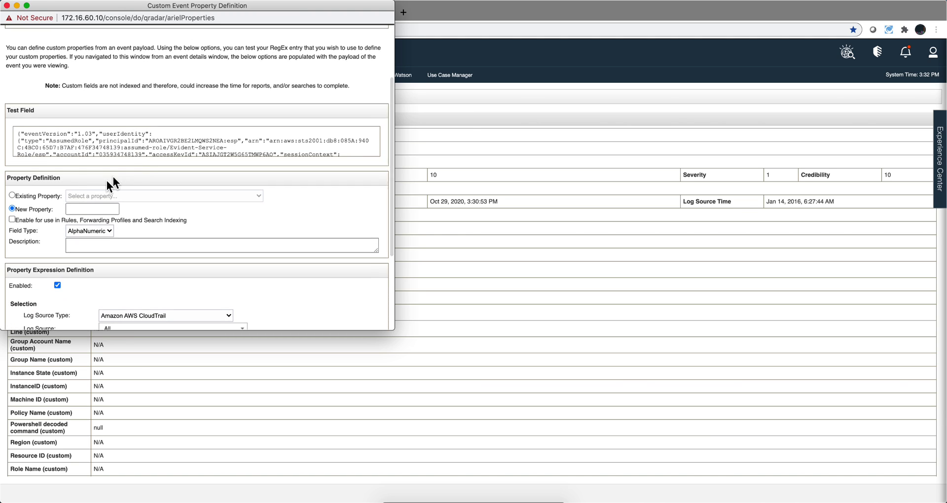